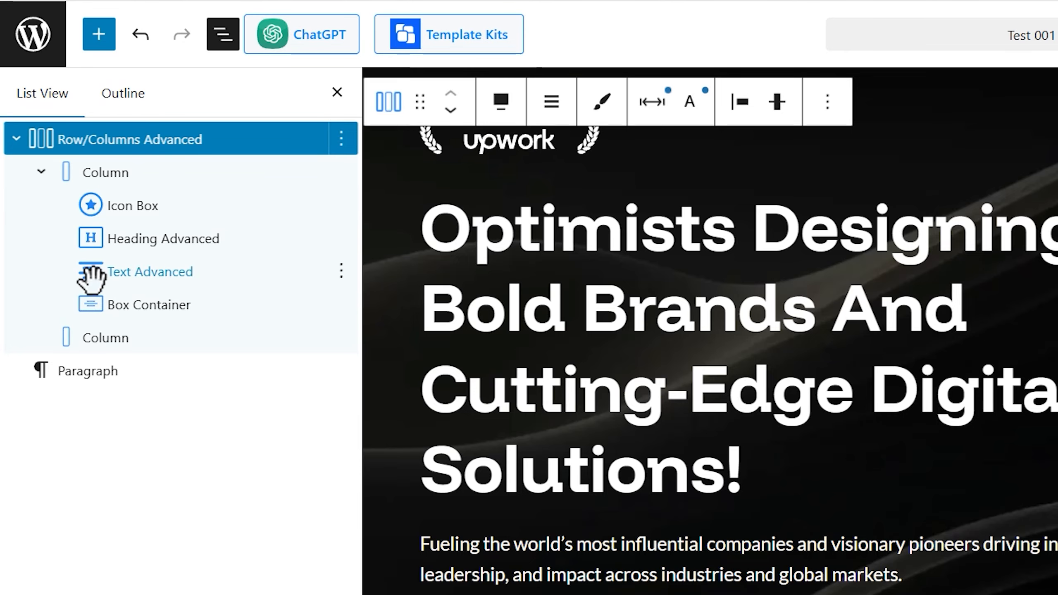
Insert a Button Advanced block inside the Box Container of the first column
click(113, 306)
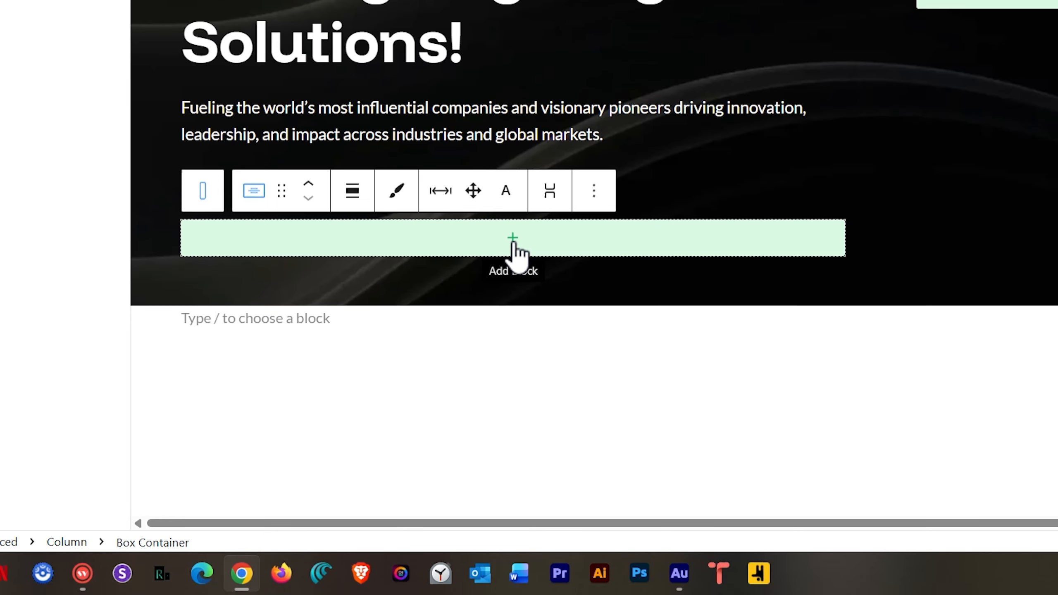
click(514, 241)
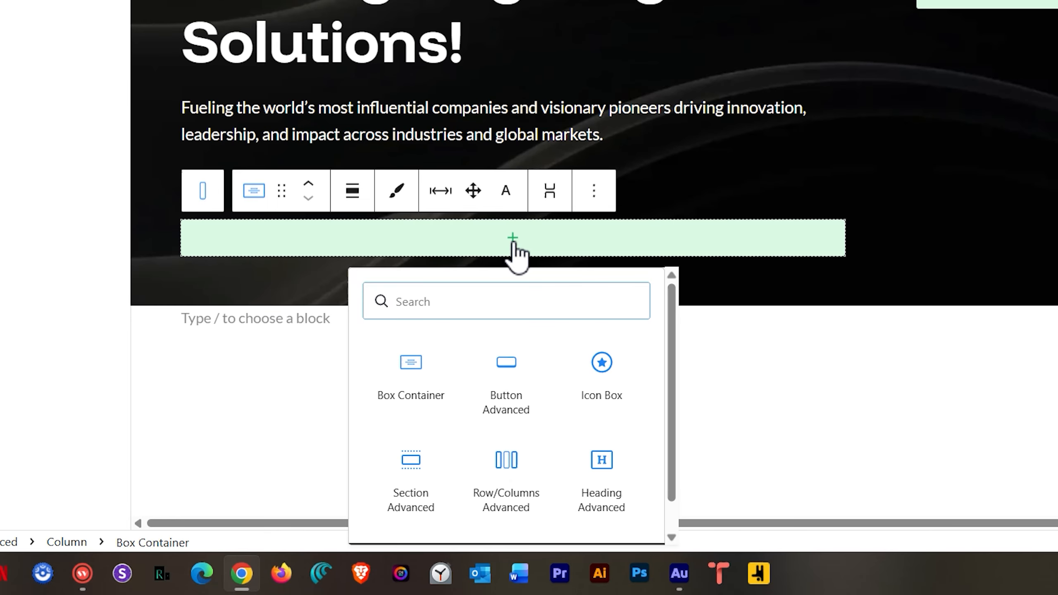
text(button)
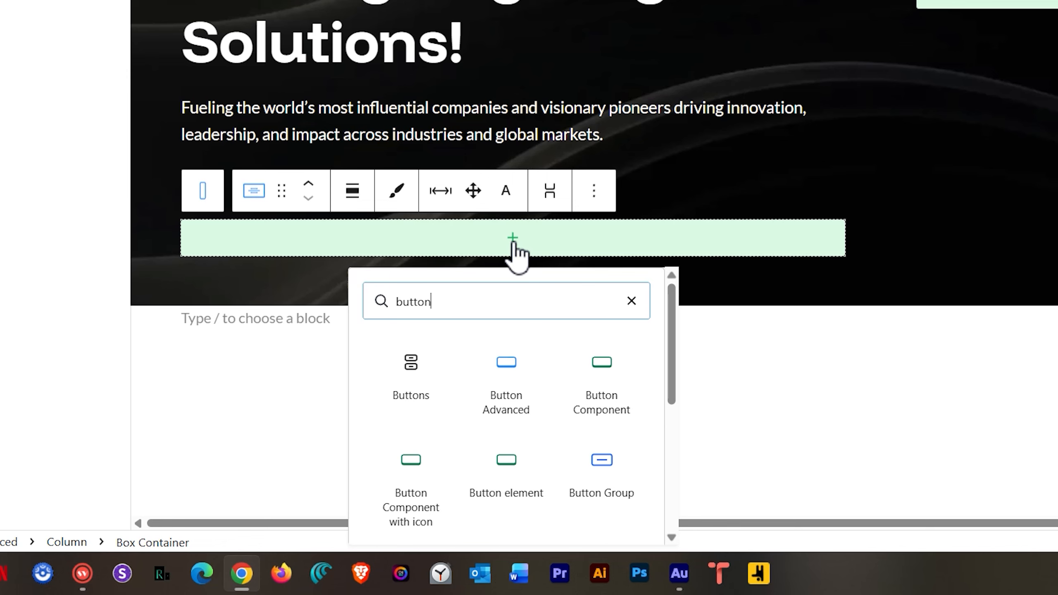
click(517, 361)
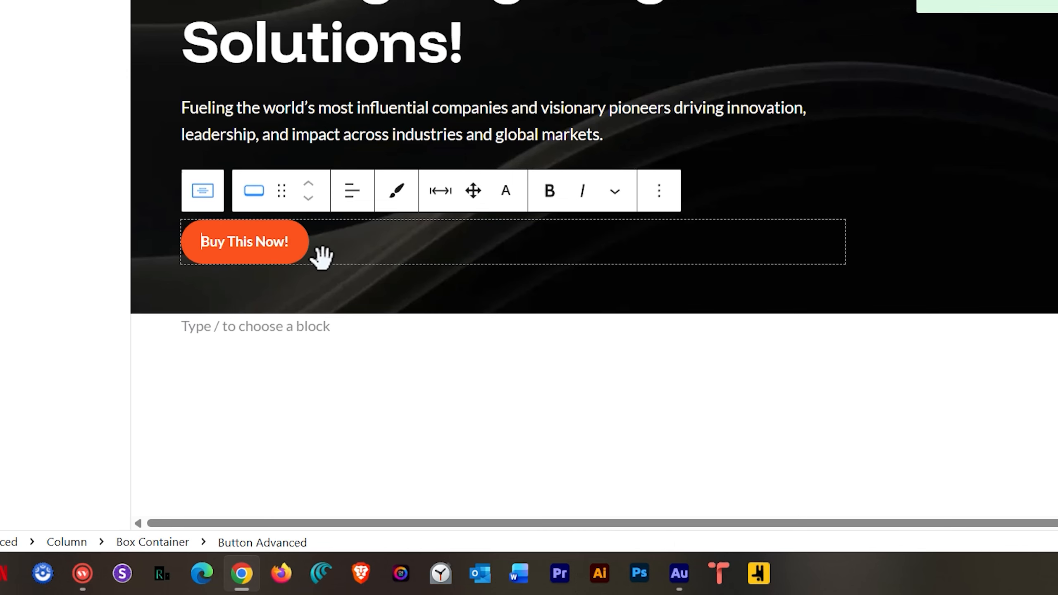
Replace the button's label text with "Find out more"
triple_click(246, 246)
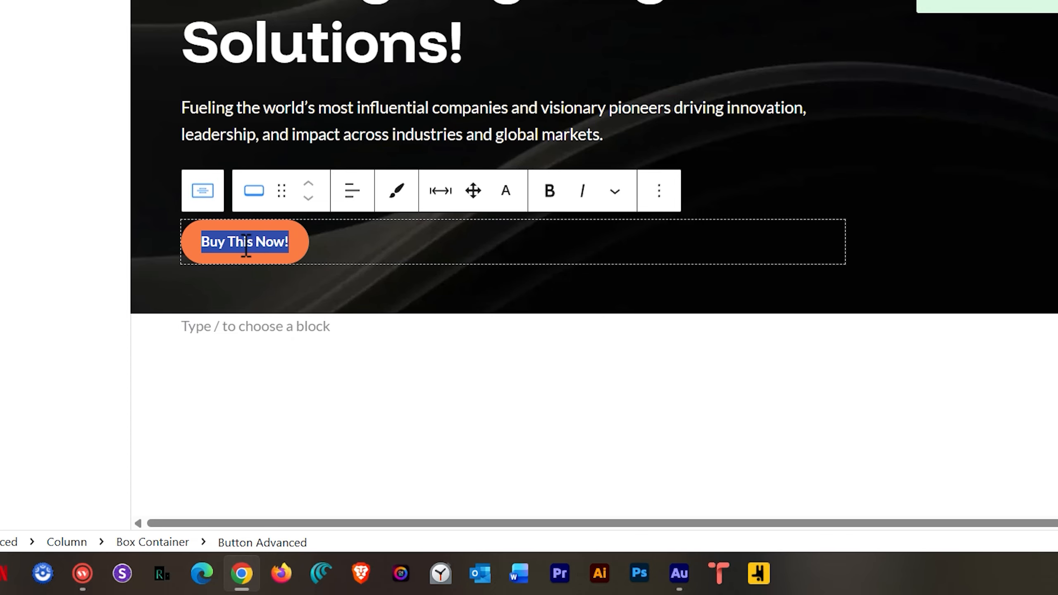
text(Find out mo)
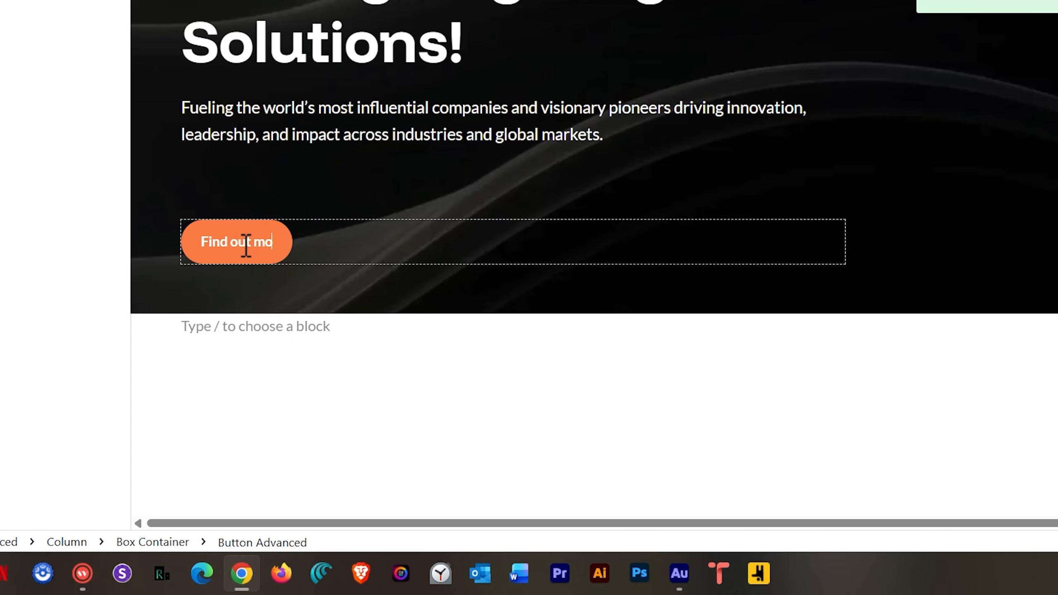
text(re)
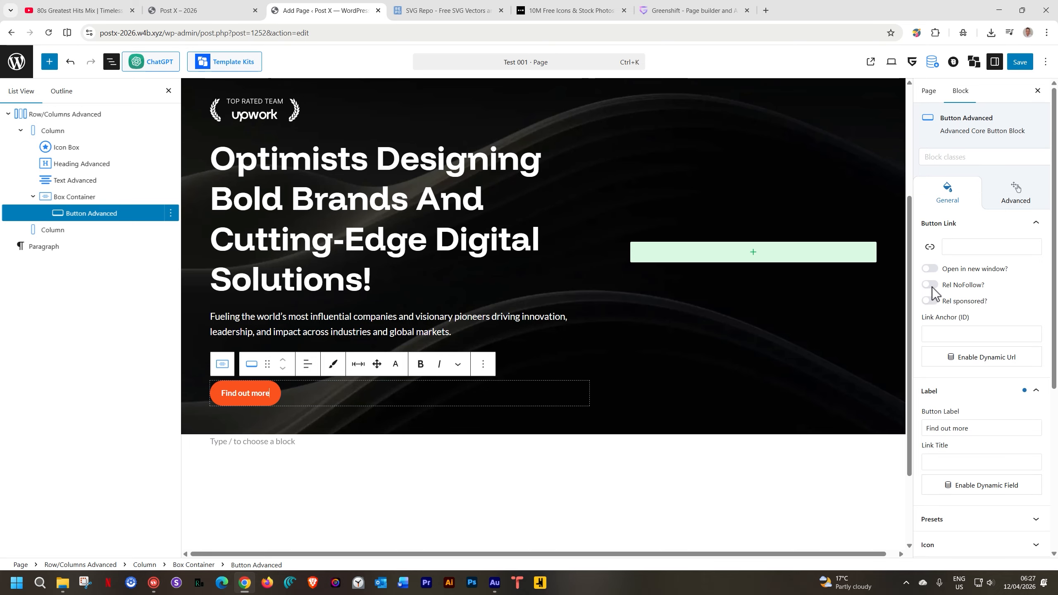
Open the button's Icon settings and enable the icon
scroll(938, 293, down, 3)
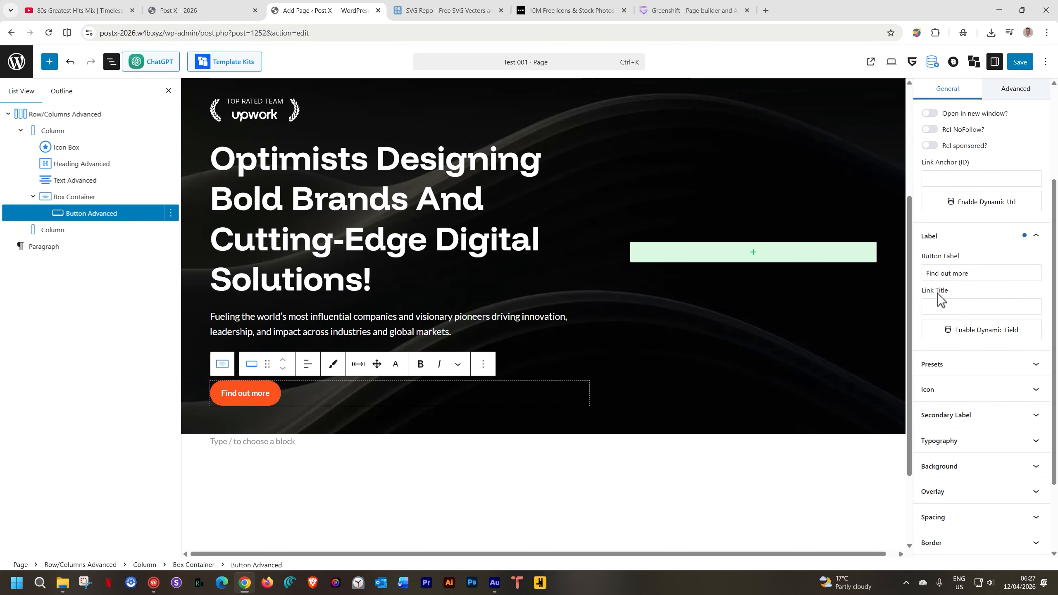
scroll(964, 293, down, 2)
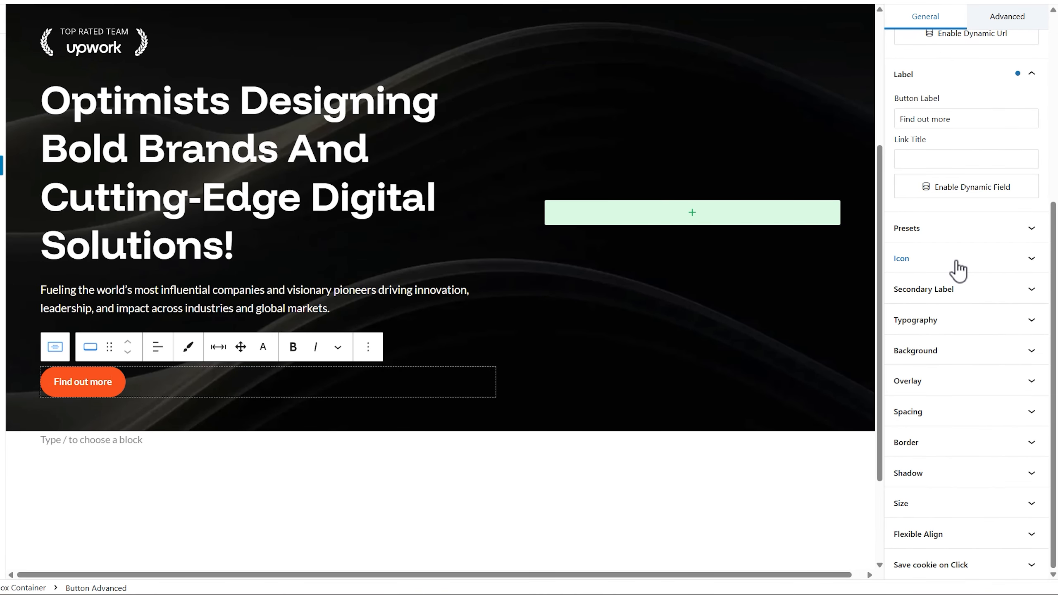
click(956, 261)
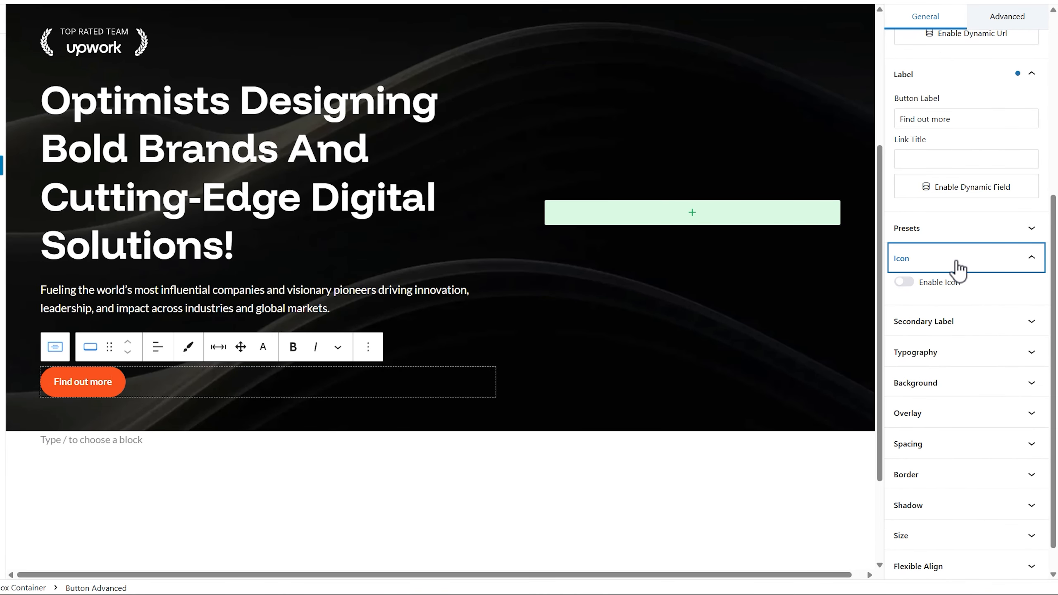
click(905, 284)
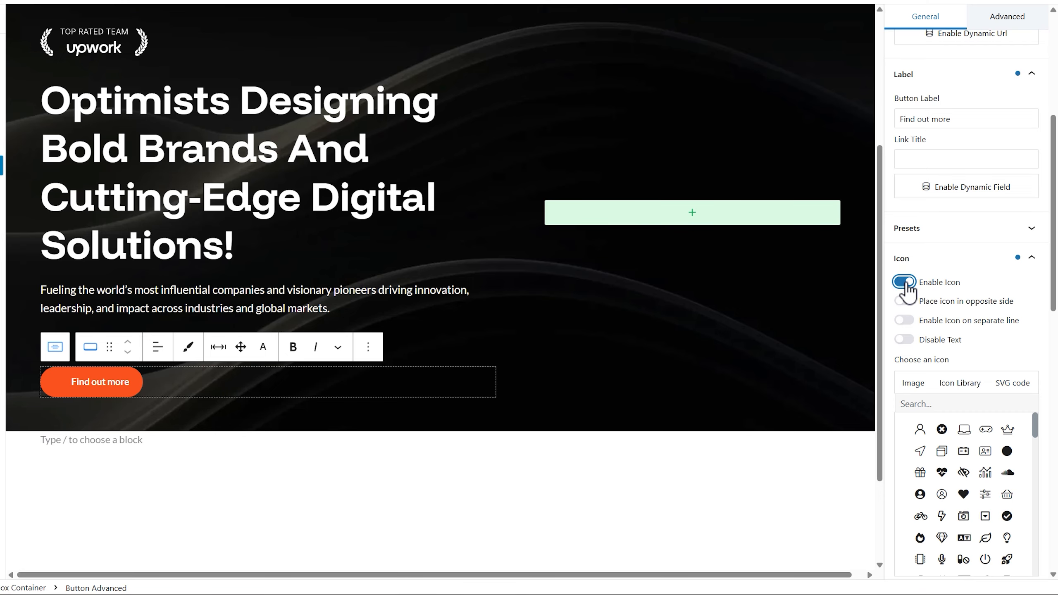
Search the icon library for "arrow" and pick the plain right-pointing arrow icon for the button
scroll(950, 282, down, 1)
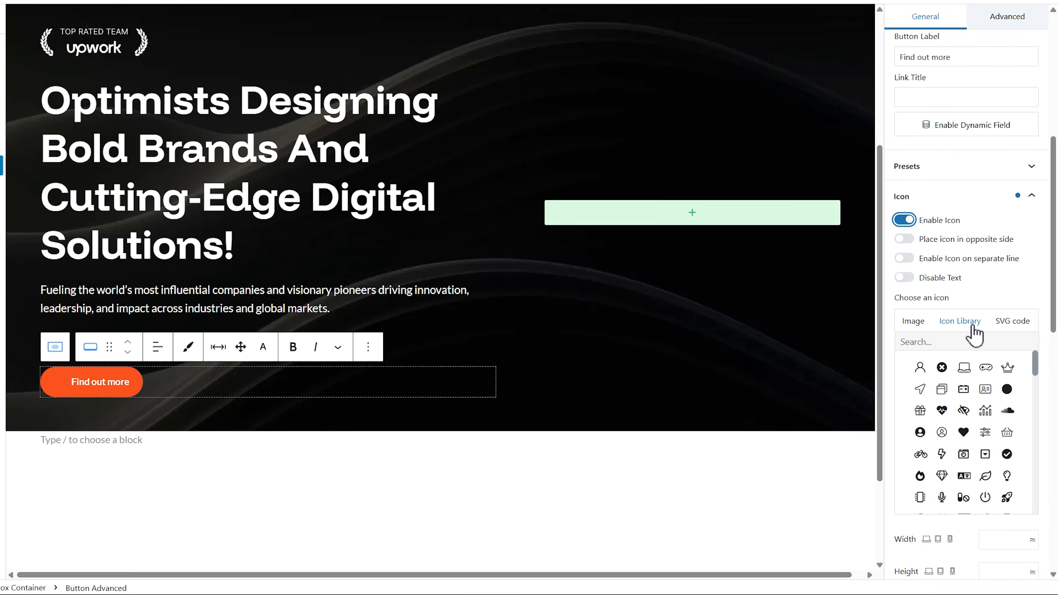
scroll(973, 333, down, 3)
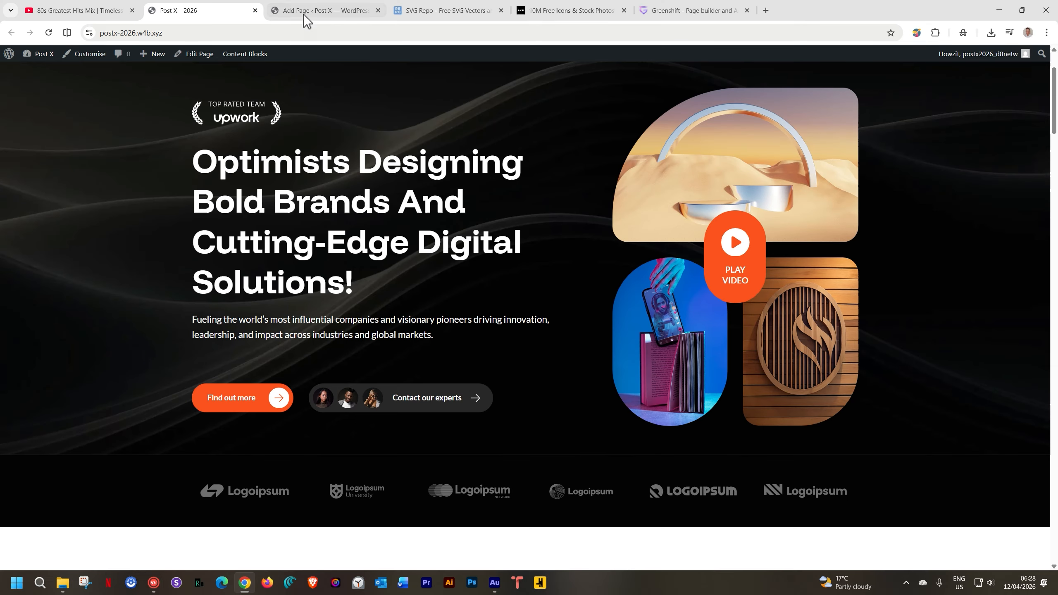
click(303, 14)
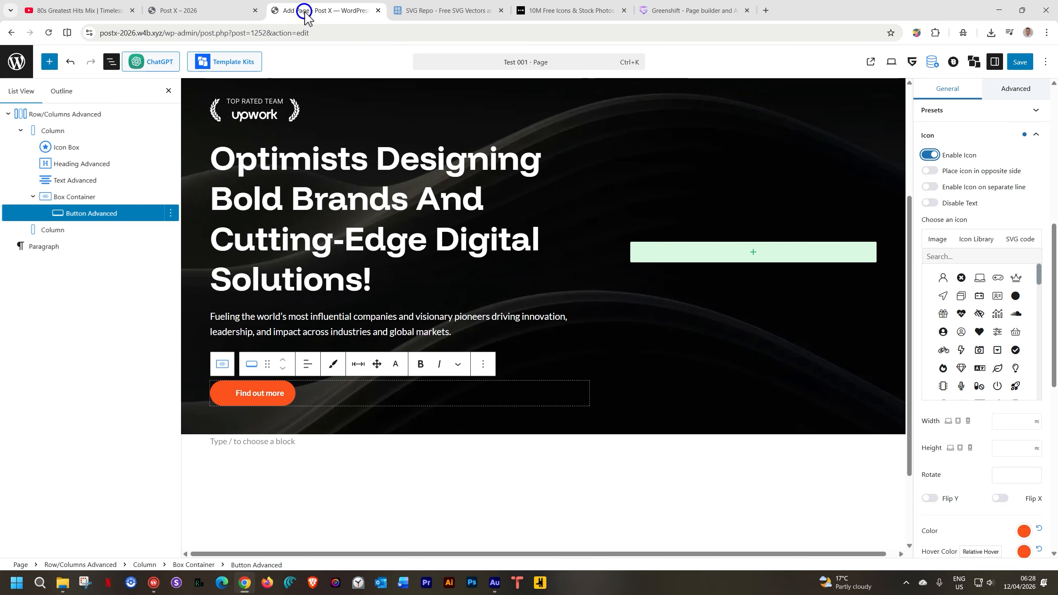
click(947, 258)
text(arrow)
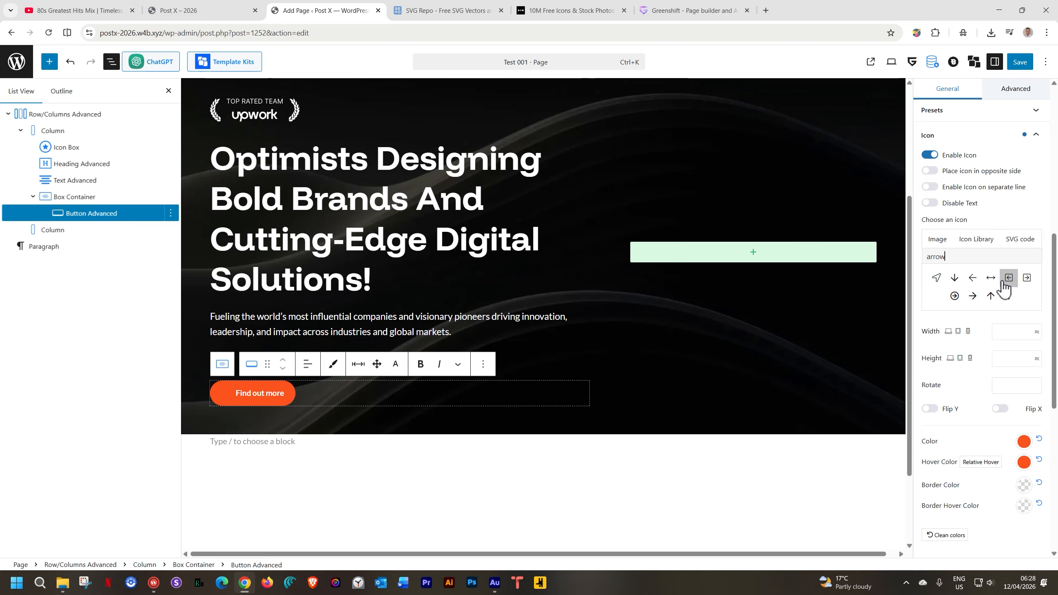
click(974, 296)
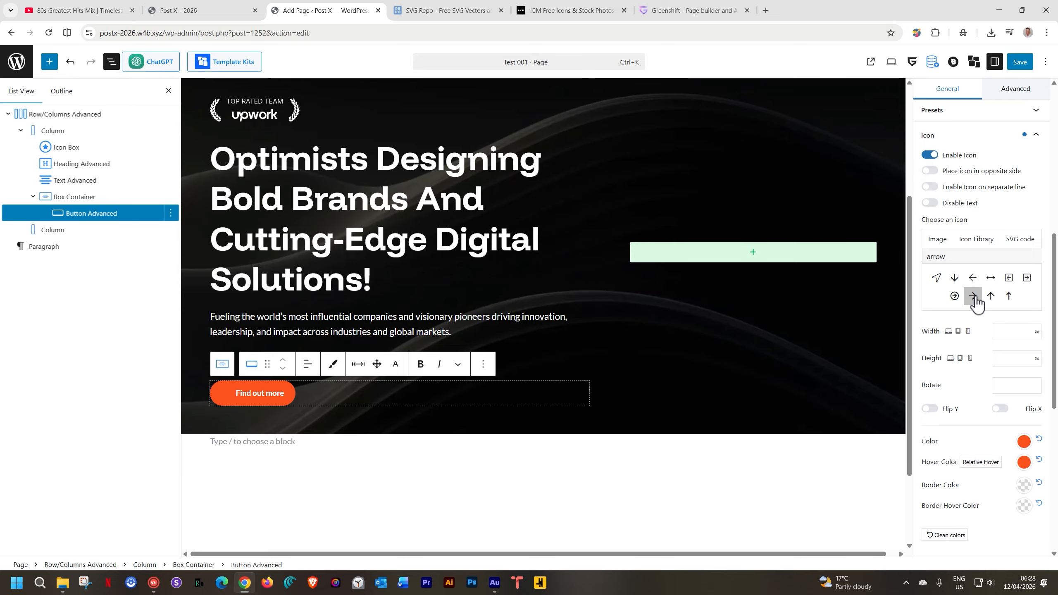
Set the button icon's color to white (#FFFFFF) from the theme palette
click(1024, 441)
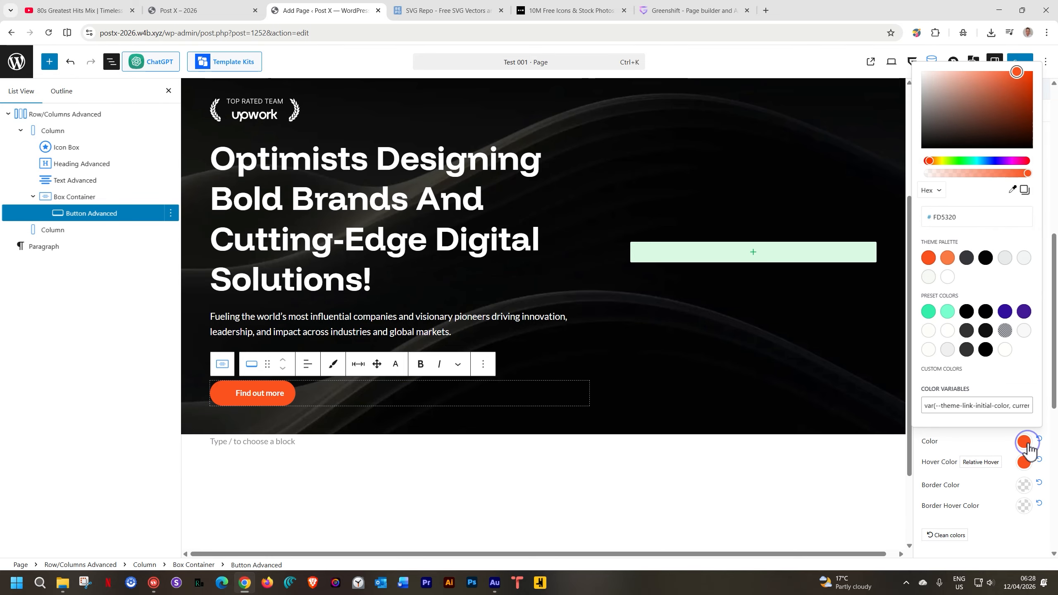
click(948, 277)
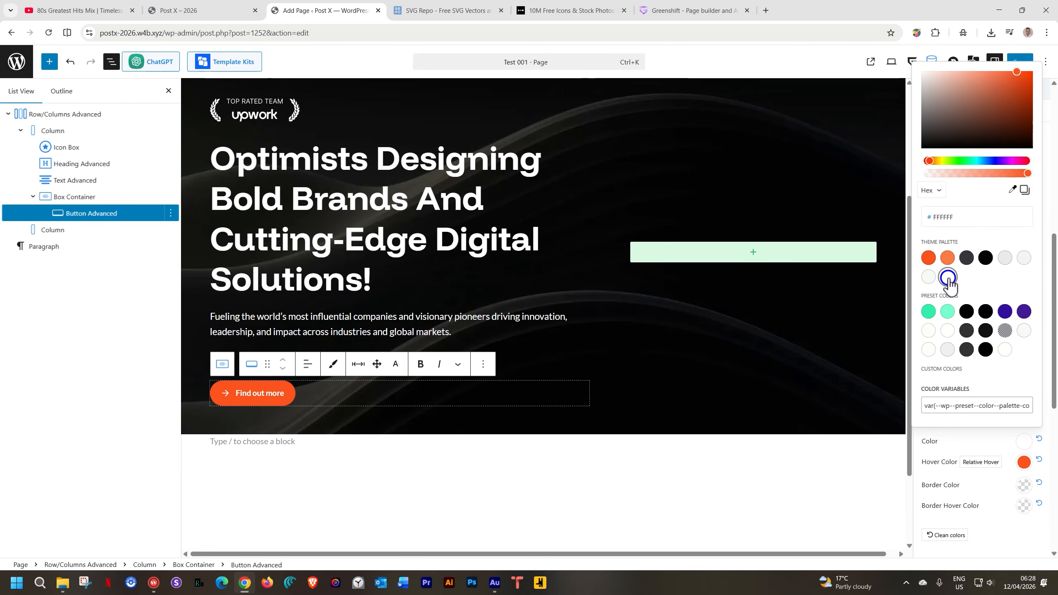
click(984, 444)
Switch the button icon's source to Image for uploading a custom icon
scroll(982, 437, down, 2)
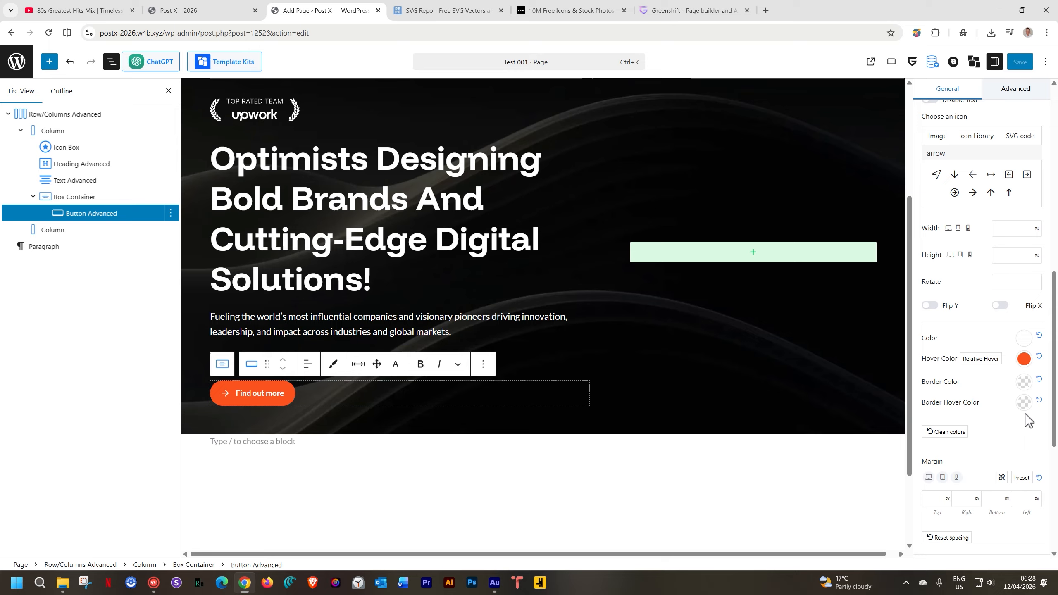
scroll(1025, 414, up, 3)
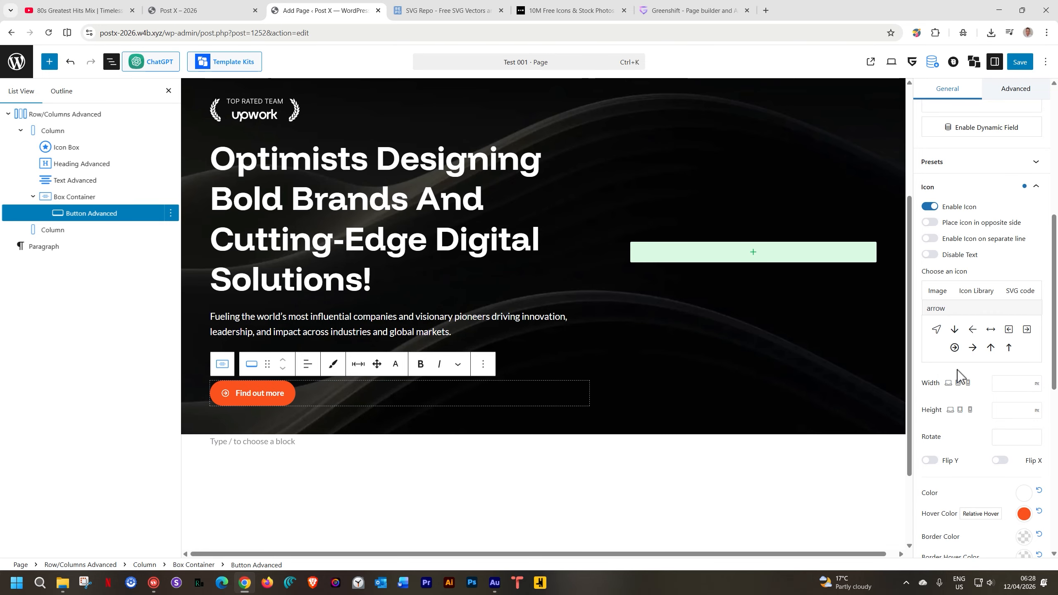
click(940, 292)
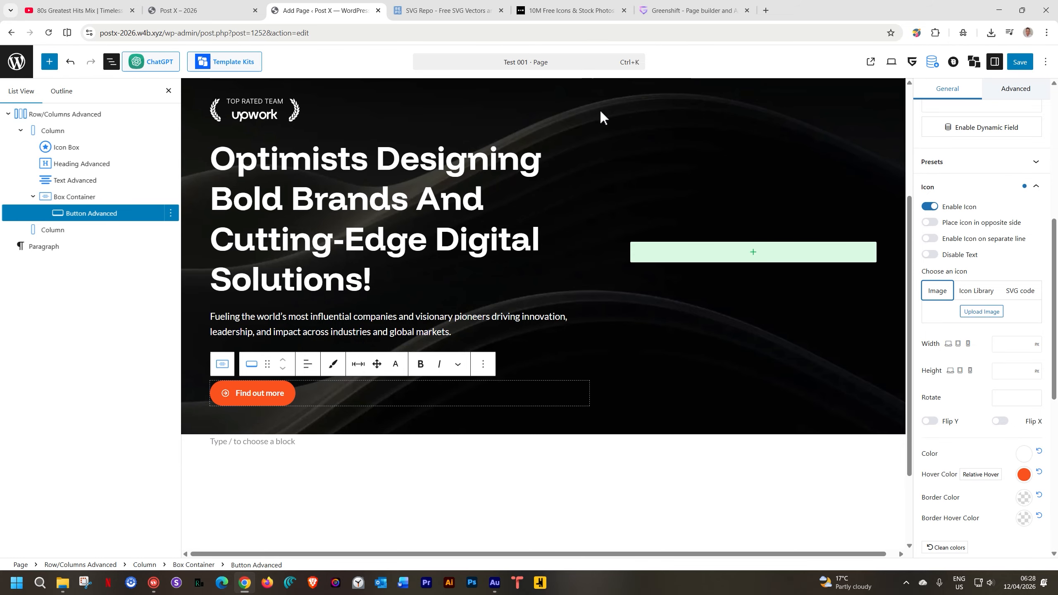
Search SVG Repo for "arrow right" icons in the browser
click(429, 10)
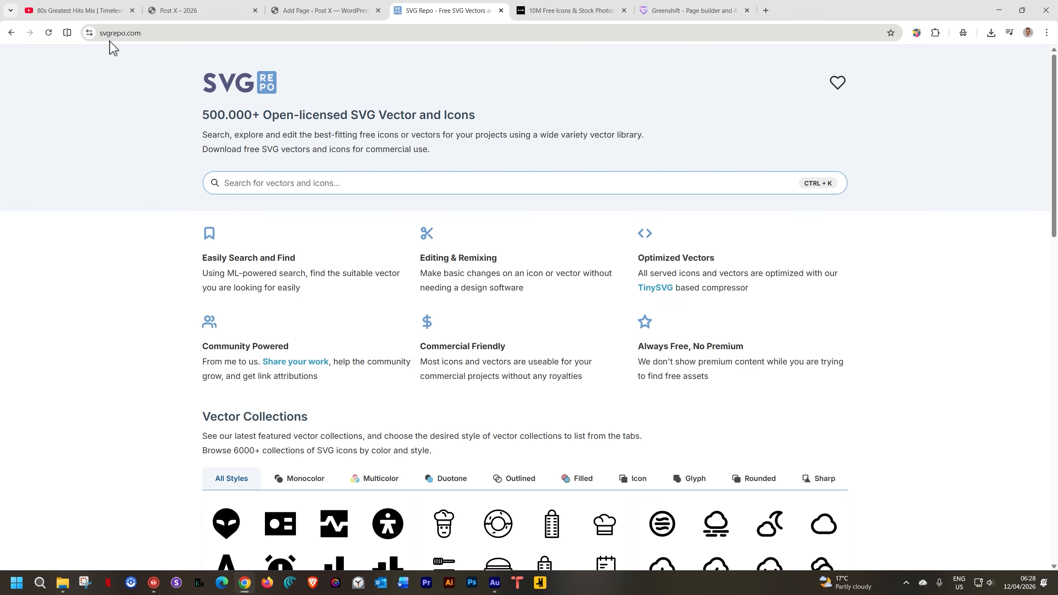
click(318, 180)
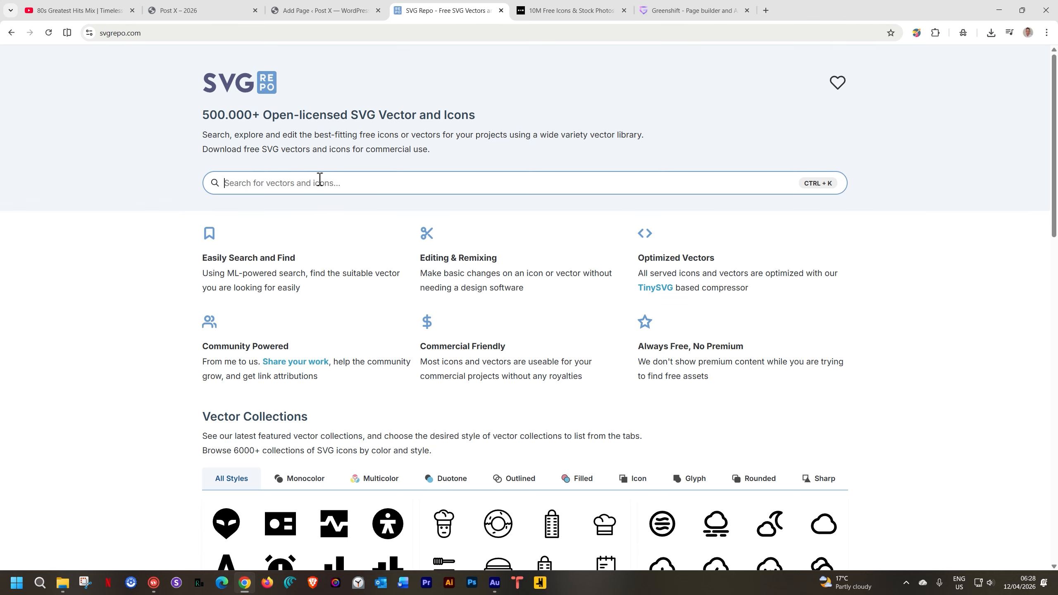
text(arrow right)
key(Return)
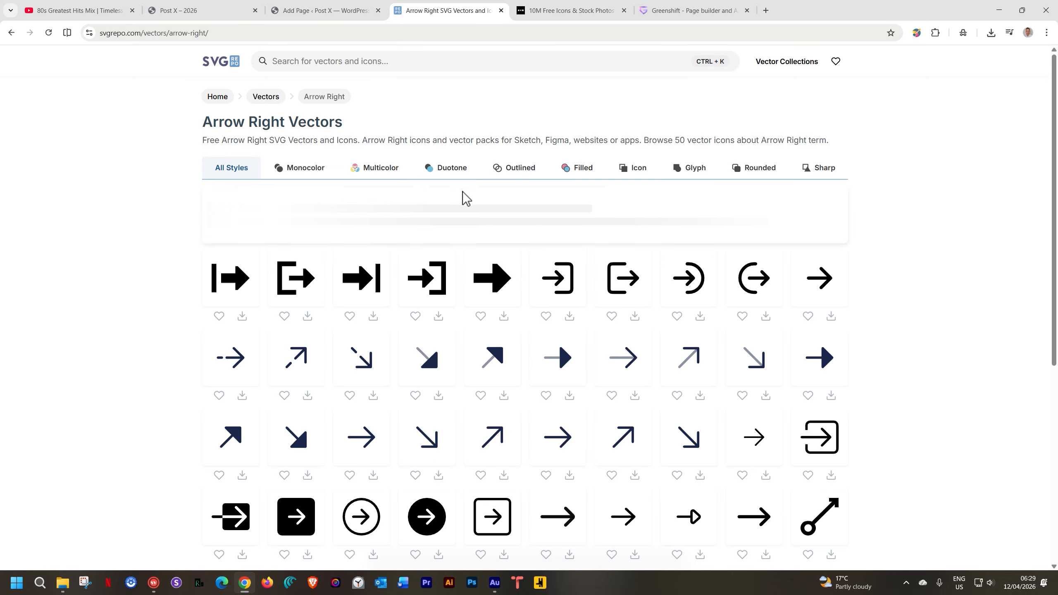
Browse the arrow right results on SVG Repo across the first two result pages
scroll(477, 229, down, 3)
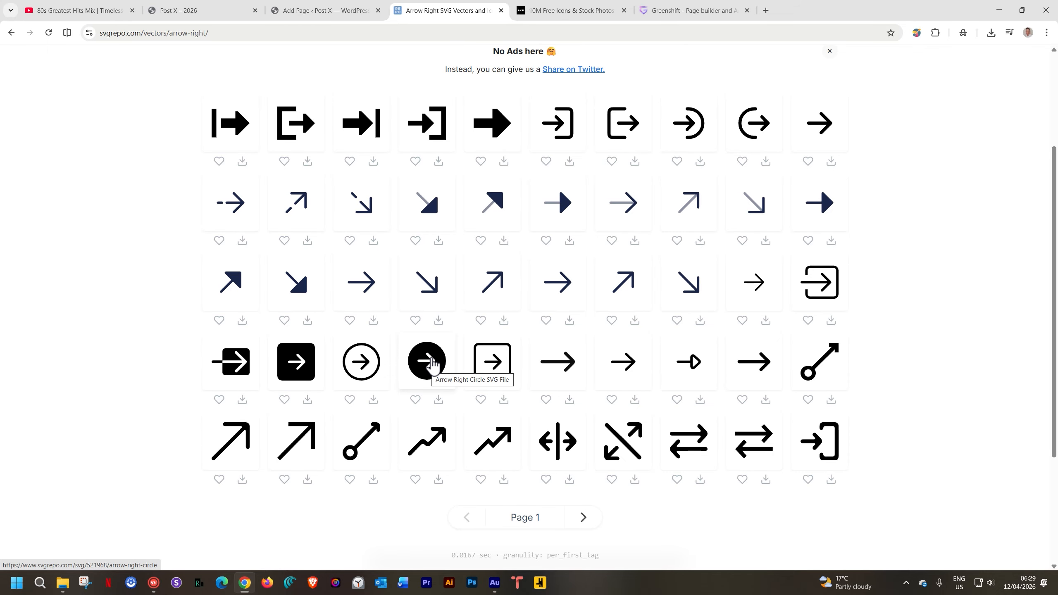
click(582, 519)
scroll(582, 528, down, 5)
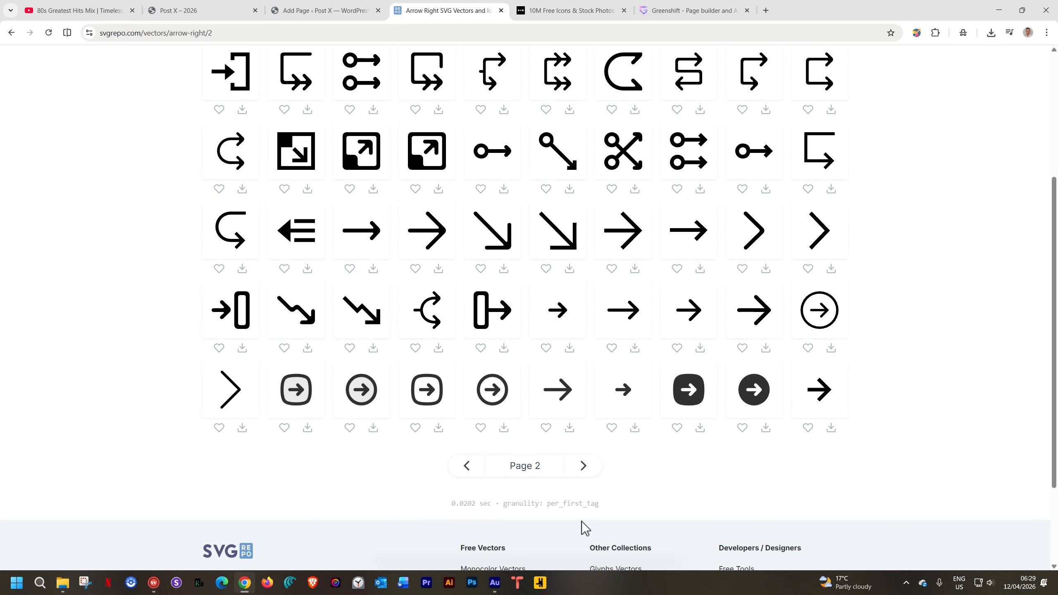
scroll(608, 472, up, 5)
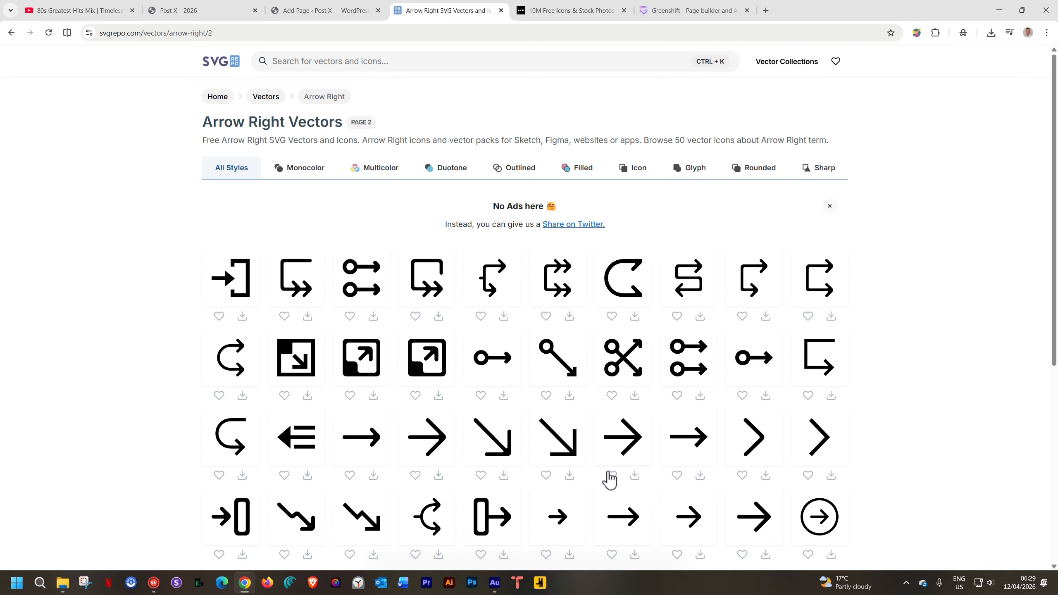
scroll(609, 479, down, 5)
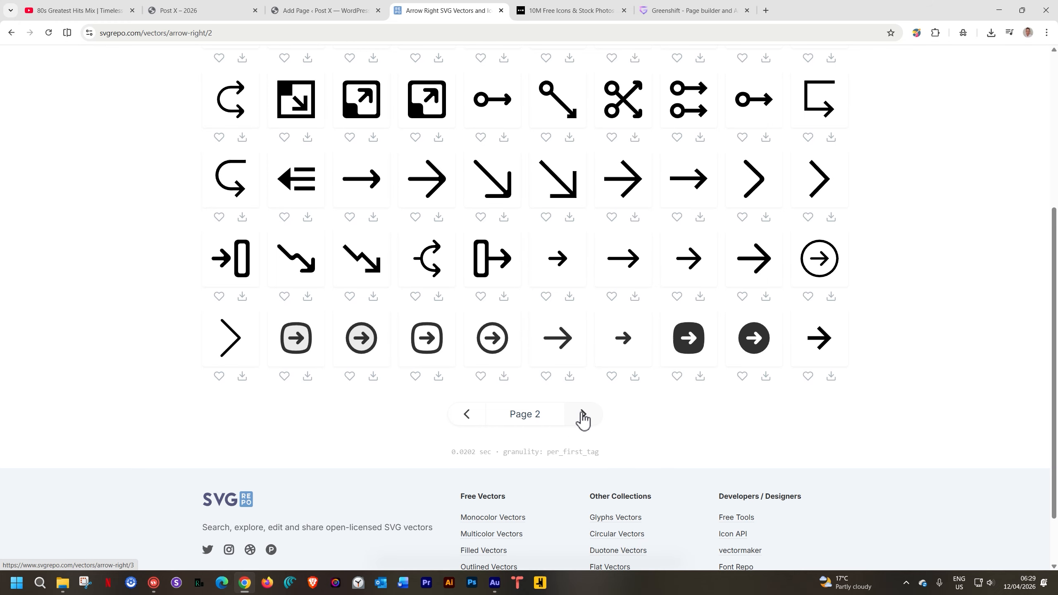
click(467, 417)
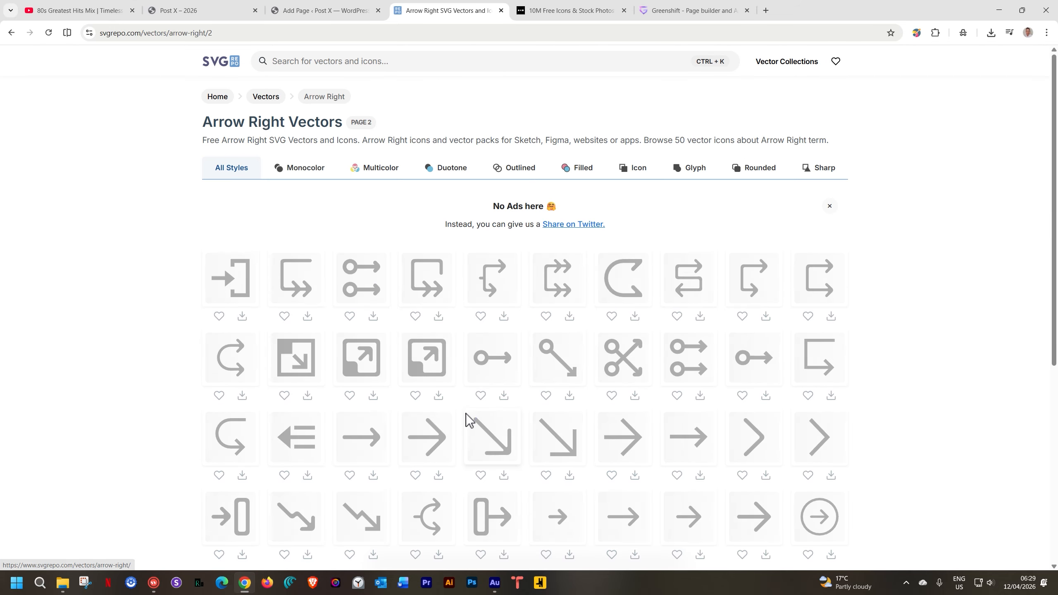
scroll(480, 439, down, 5)
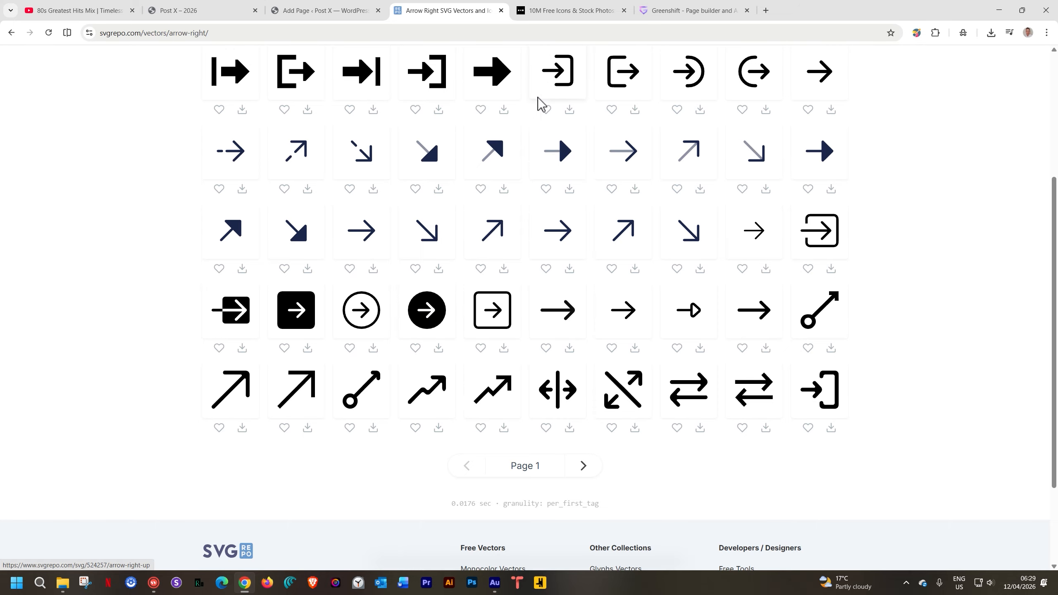
Search Noun Project for "arrow right" icons
click(549, 11)
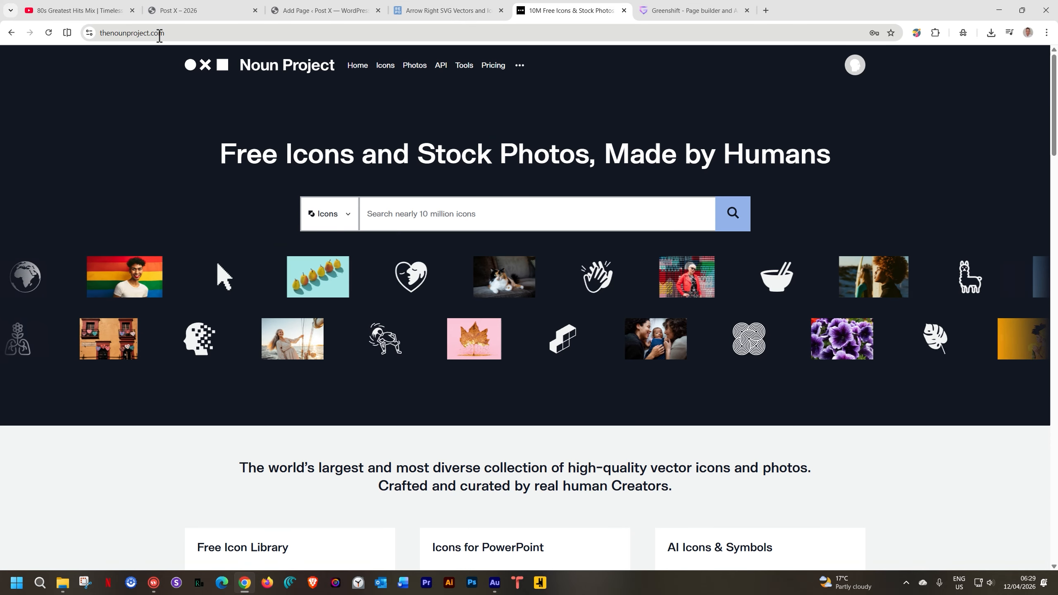
click(468, 212)
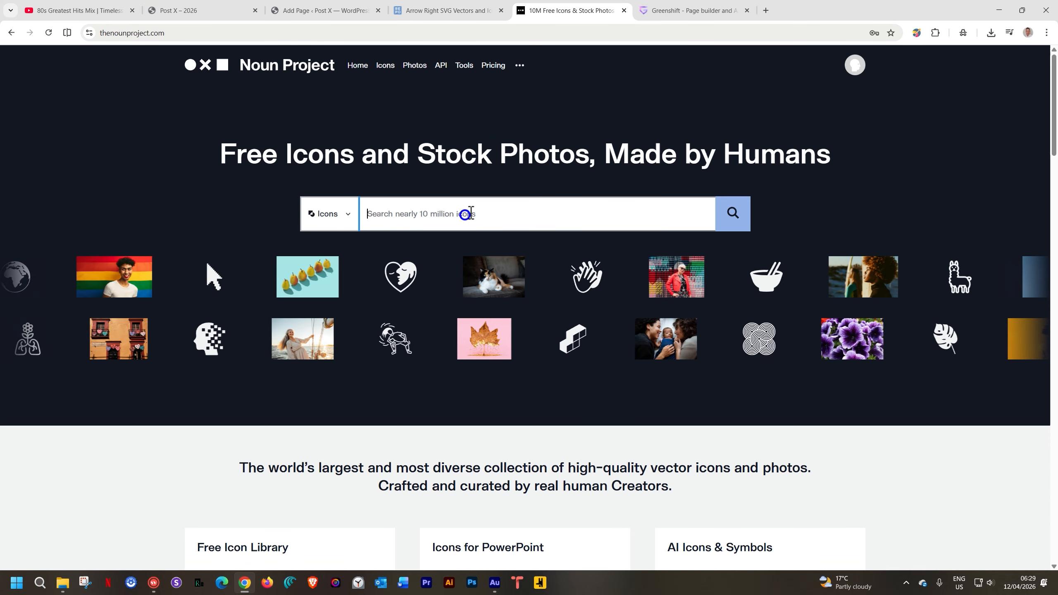
text(ar)
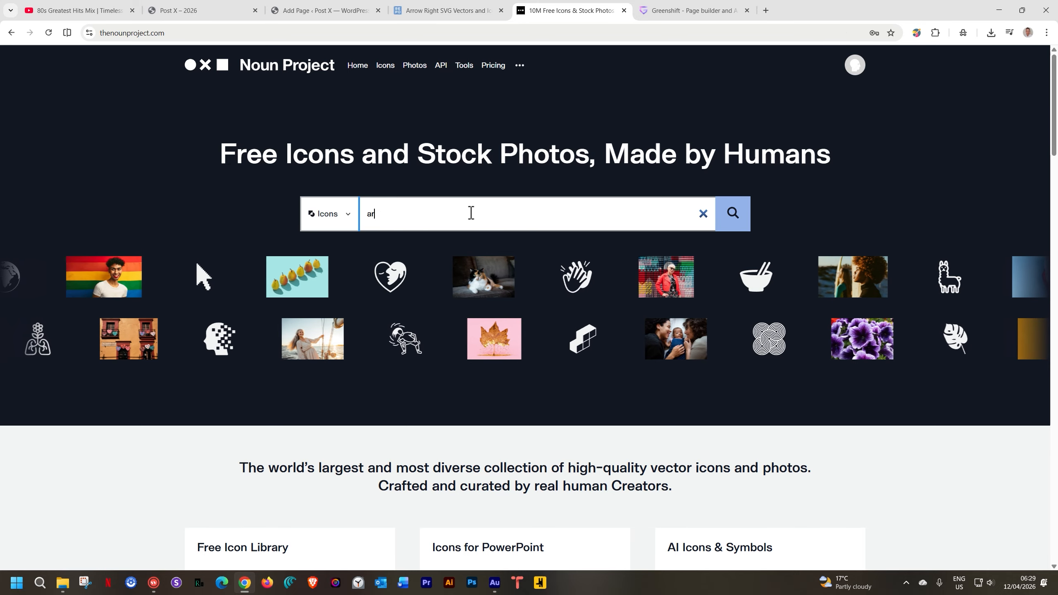
text(row right)
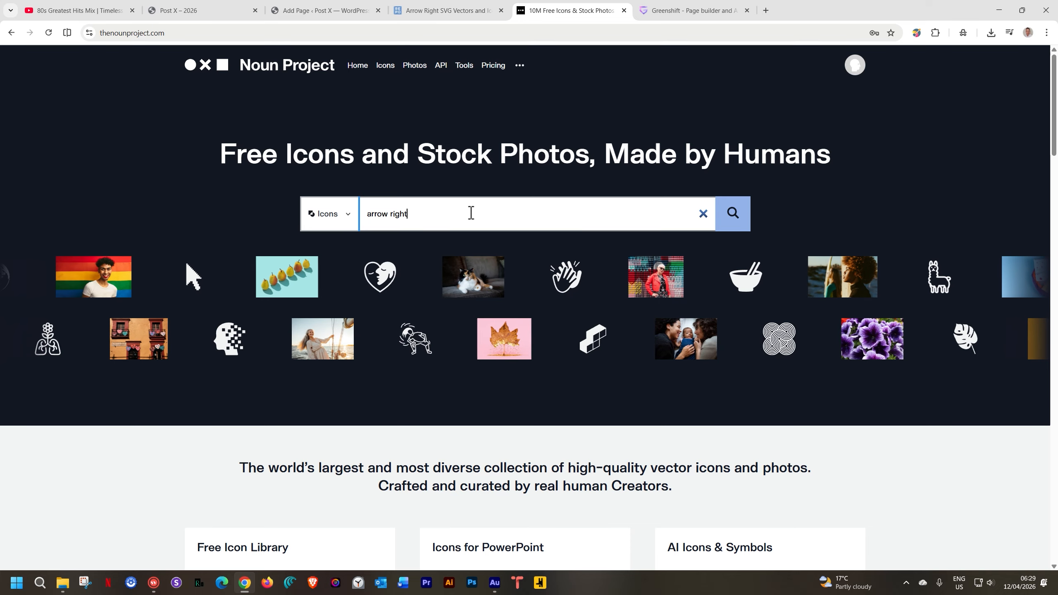
click(731, 213)
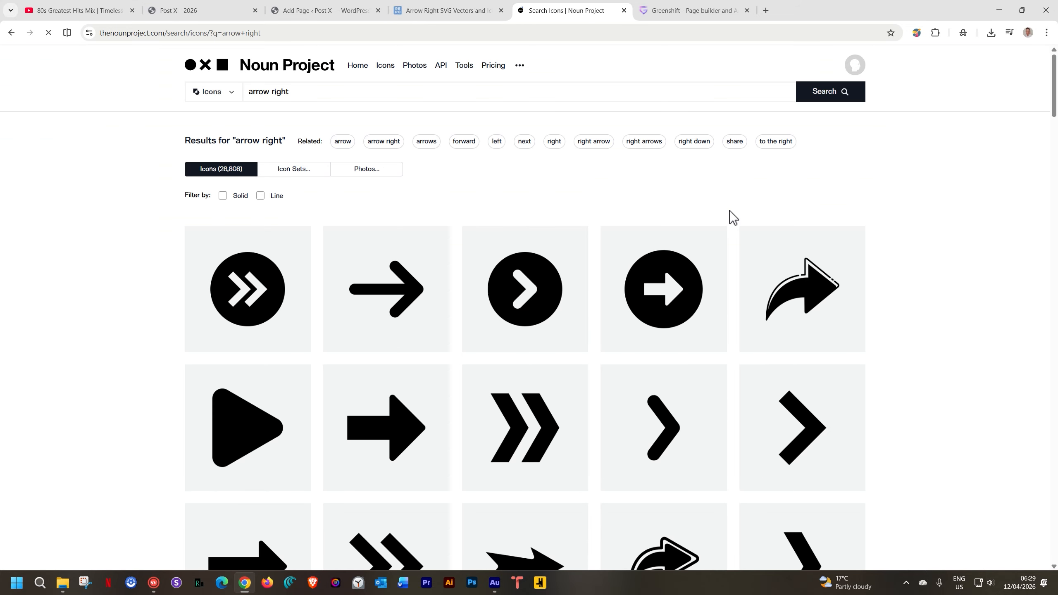
Browse the Noun Project arrow right results further down the page
scroll(729, 210, down, 2)
scroll(729, 210, down, 3)
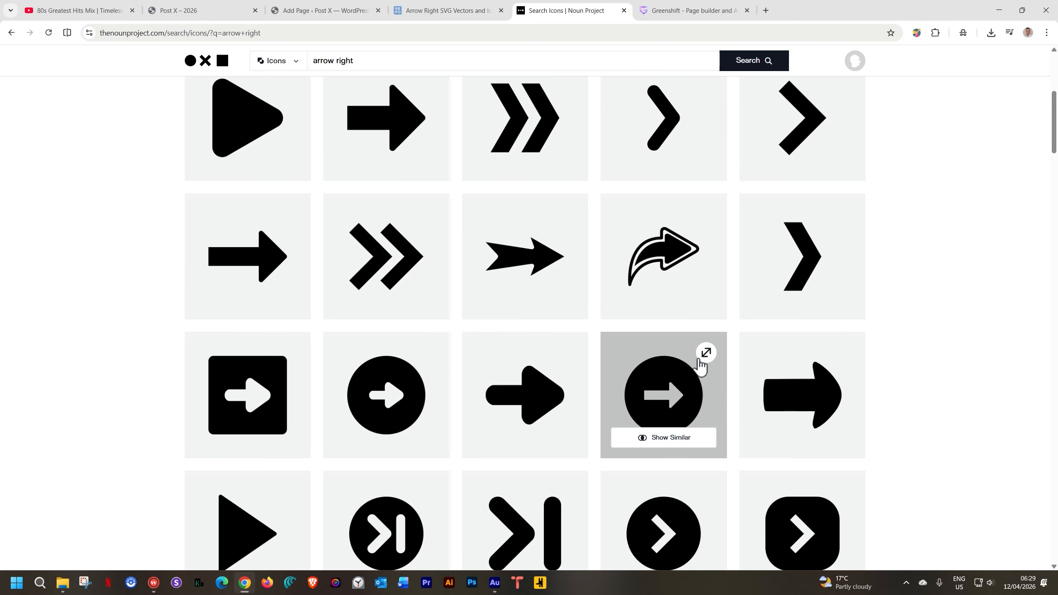
scroll(992, 262, down, 3)
scroll(991, 264, down, 3)
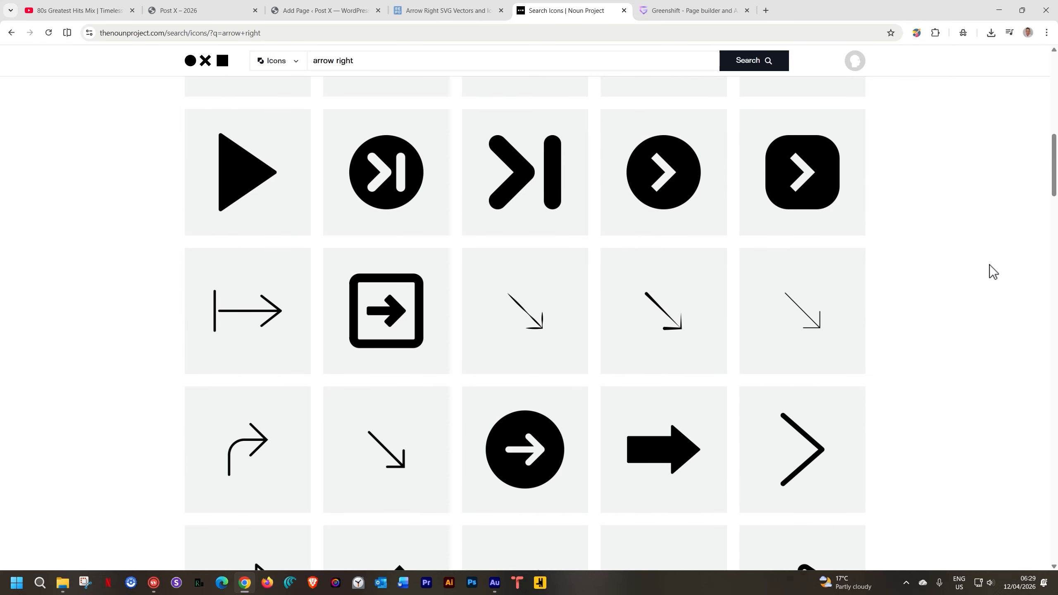
scroll(989, 264, up, 10)
Open the arrow right circle icon on SVG Repo and download it as an SVG file
click(471, 12)
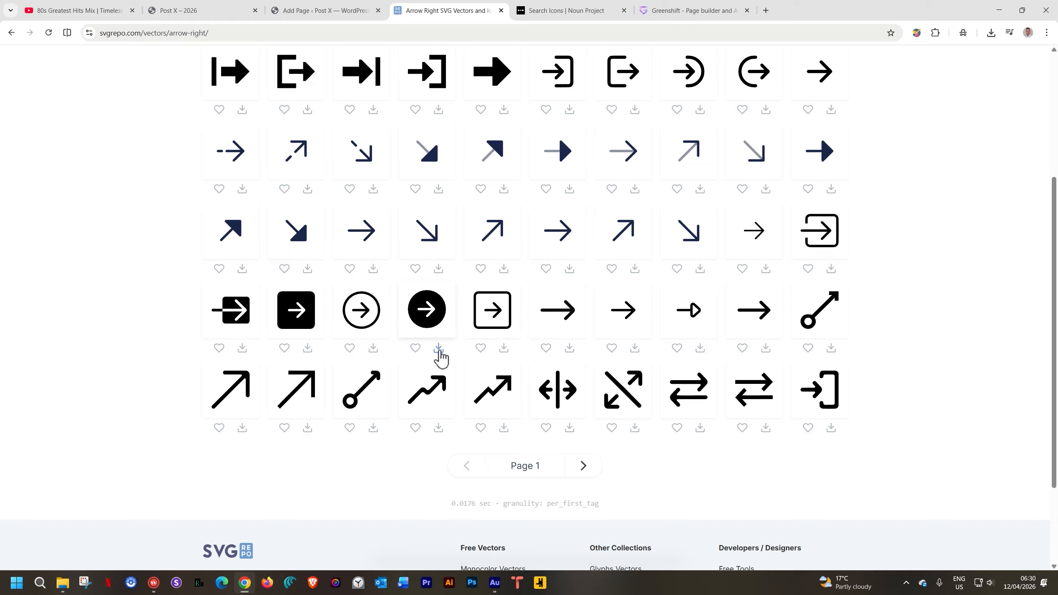
click(431, 313)
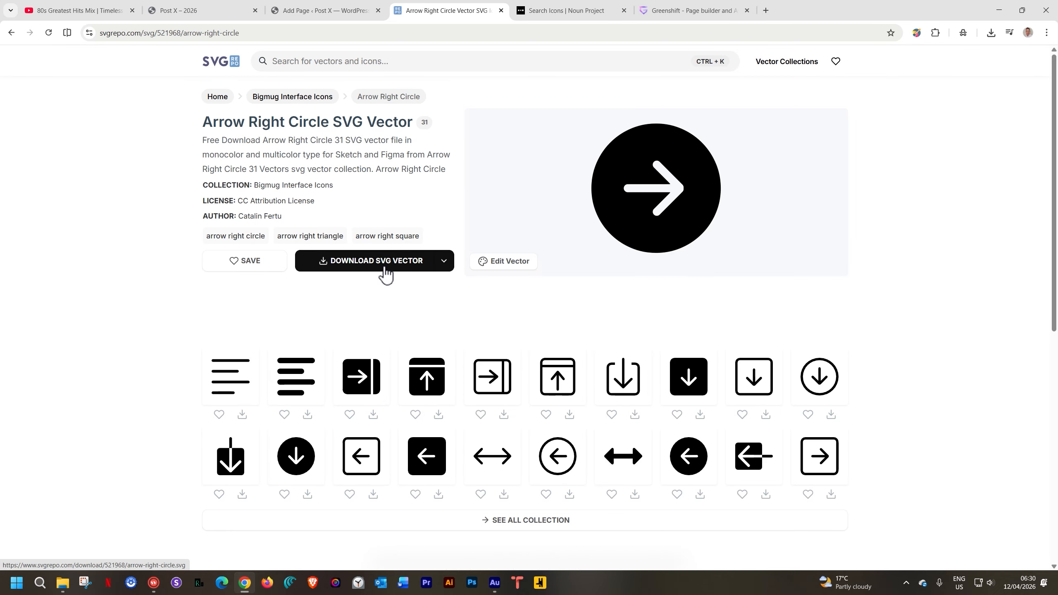
click(384, 266)
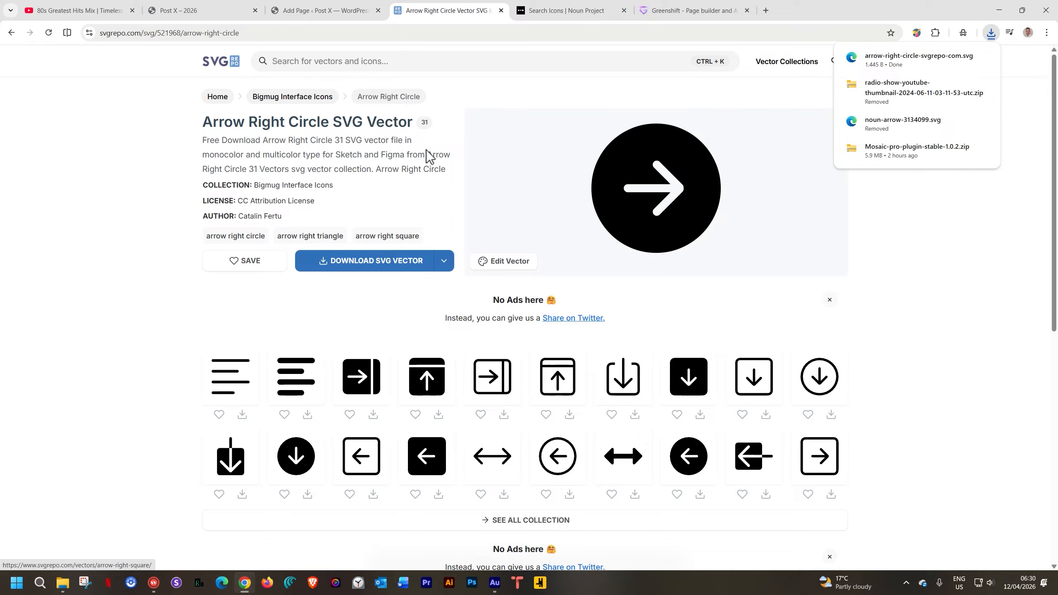
Upload the downloaded arrow-right-circle SVG to the media library and select it as the button icon image
click(336, 8)
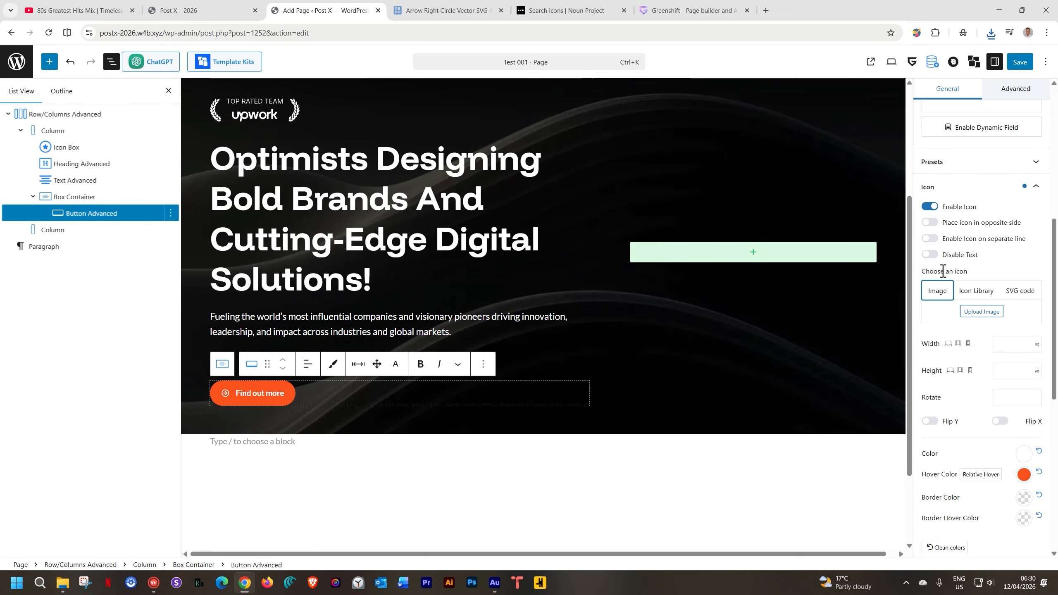
click(970, 313)
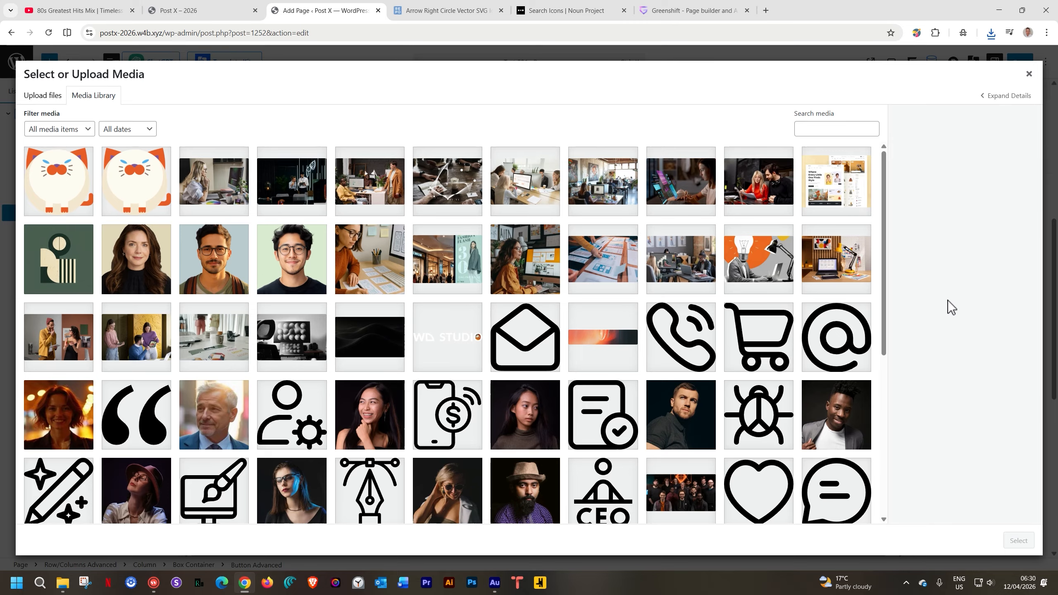
key(super+e)
drag(442, 214, 89, 235)
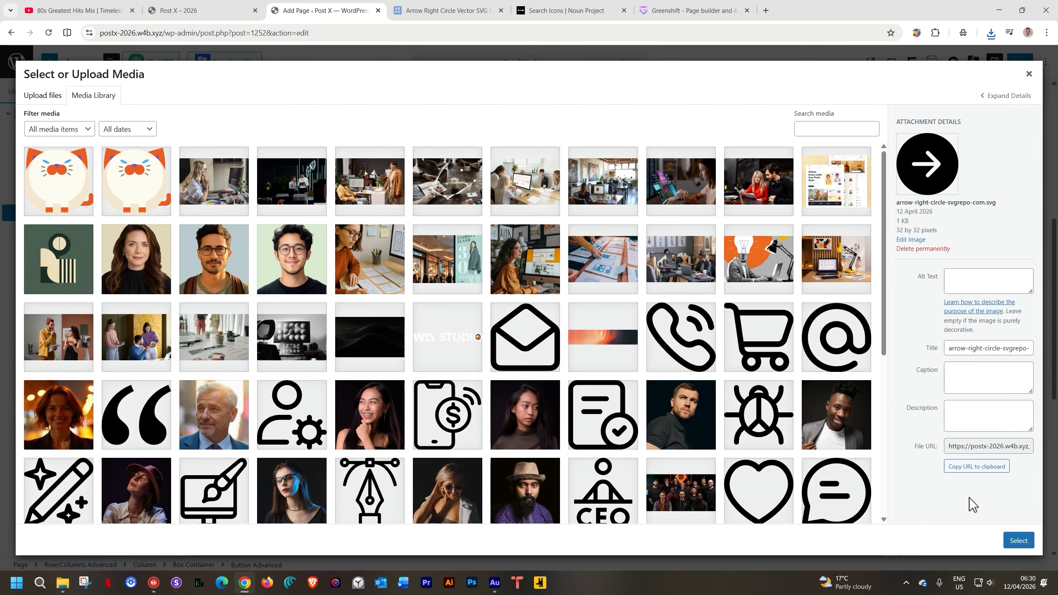
click(1018, 540)
Set the icon's width to 47 px
scroll(730, 387, down, 5)
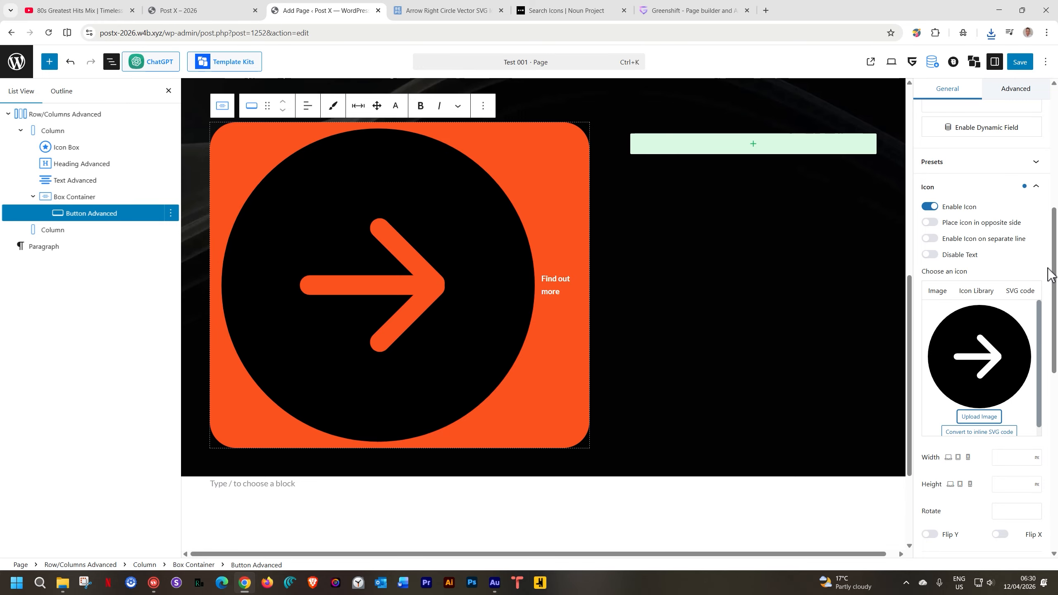
drag(1055, 272, 1054, 318)
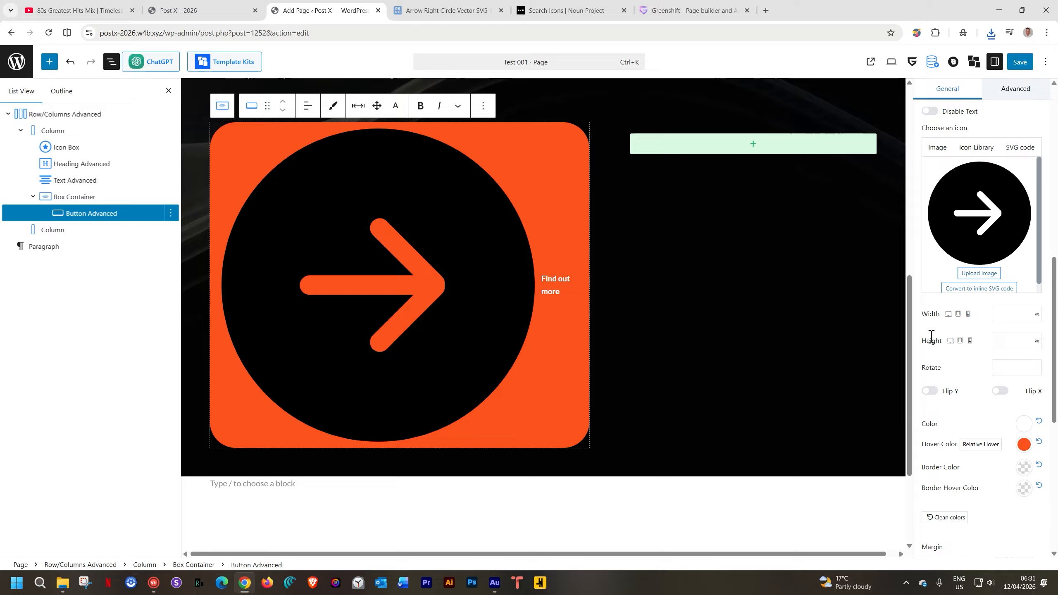
click(1000, 313)
text(45)
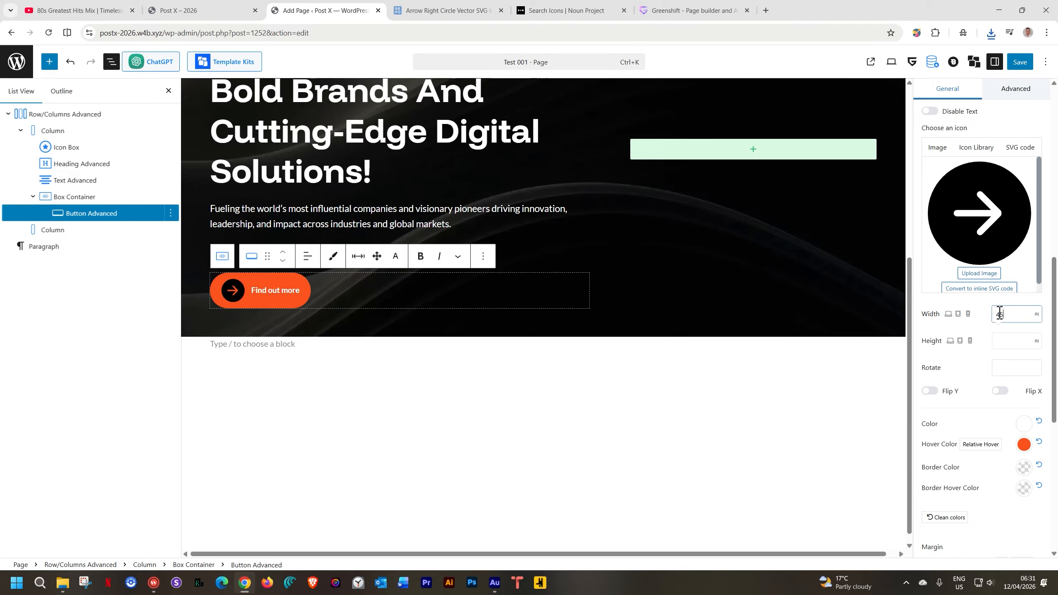
Enable placing the icon on the opposite side of the button text
scroll(999, 314, up, 3)
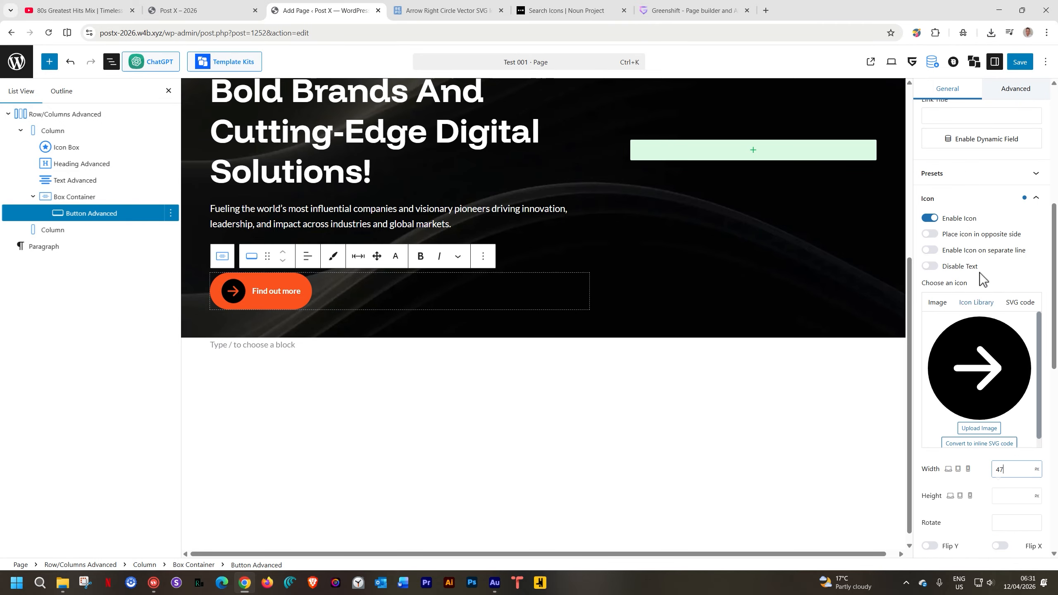
click(931, 235)
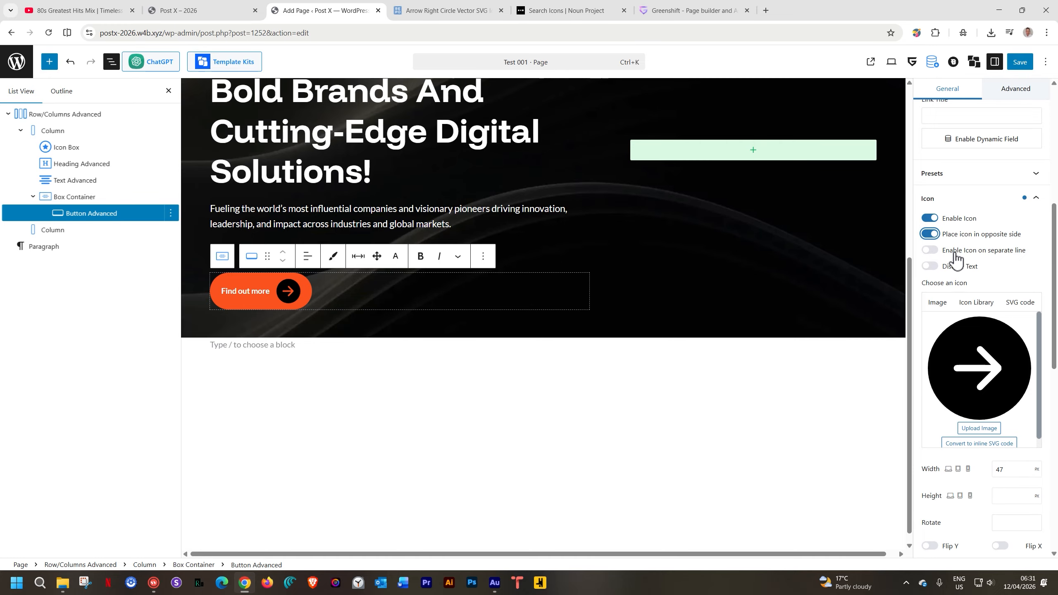
scroll(956, 257, down, 3)
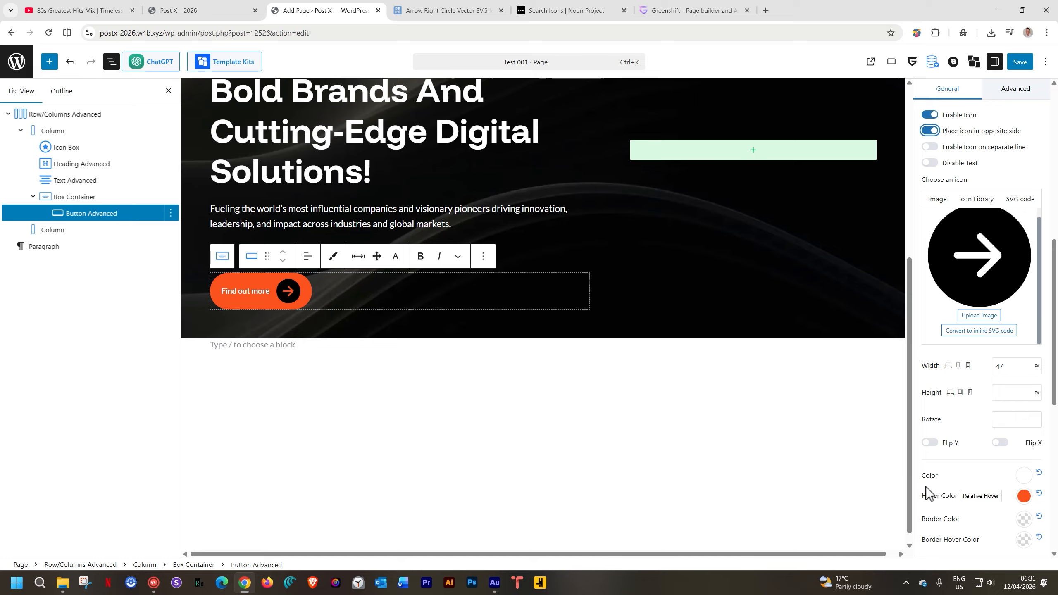
click(1025, 476)
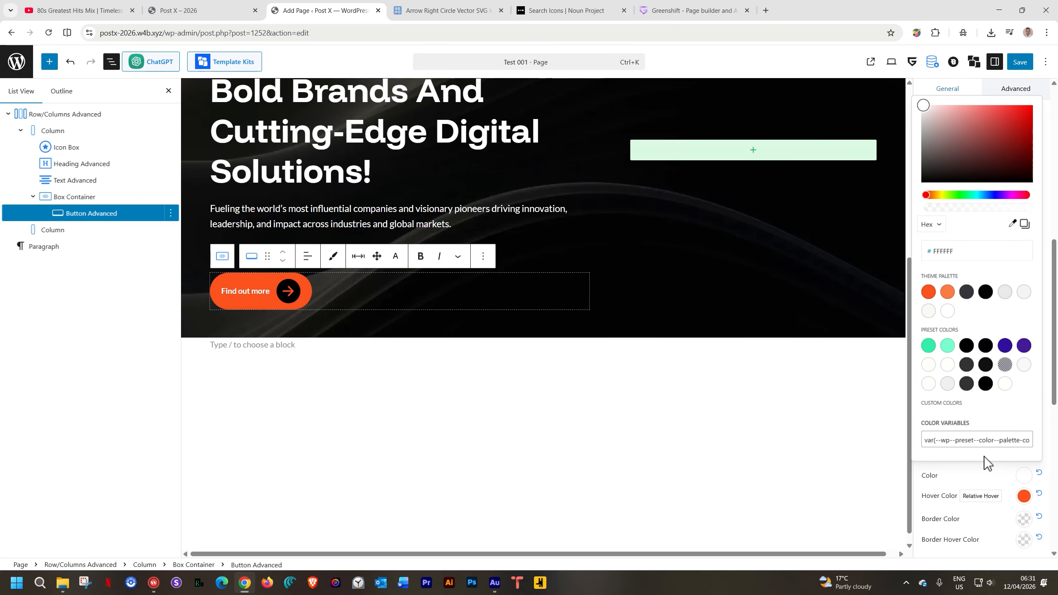
click(987, 472)
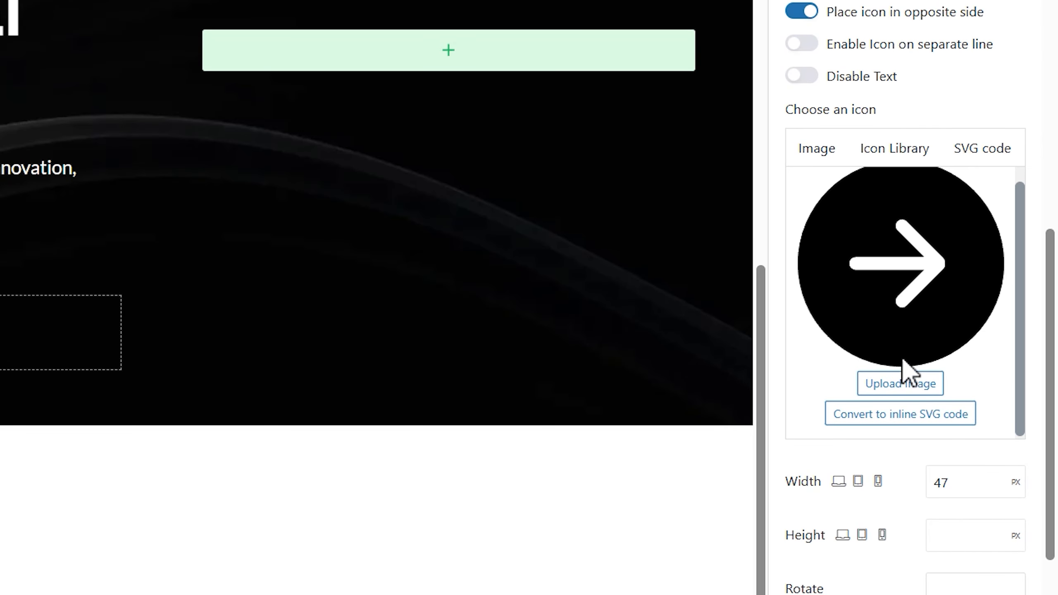
scroll(907, 372, up, 1)
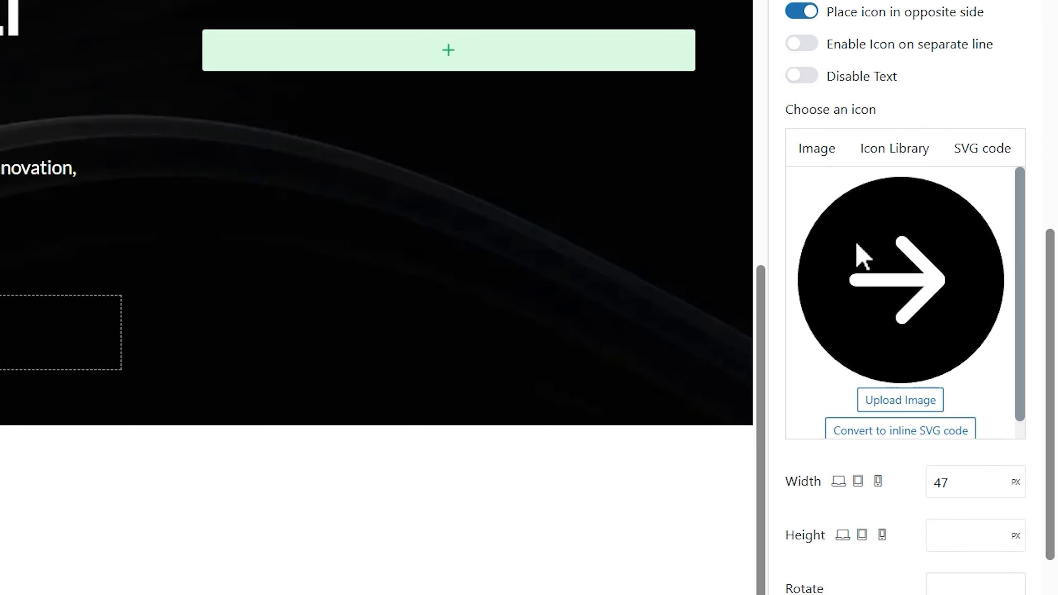
scroll(857, 246, down, 1)
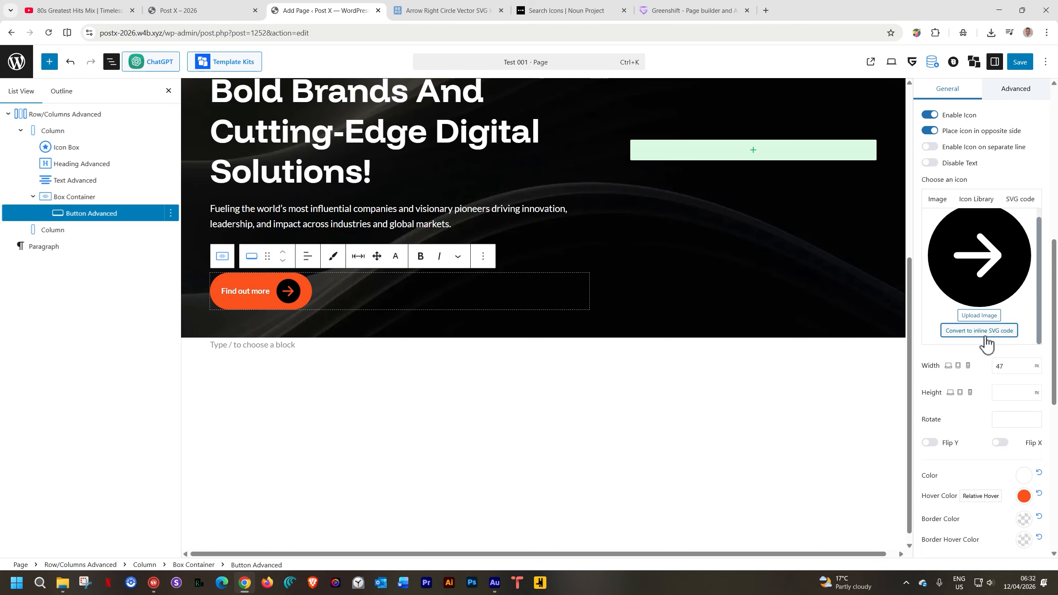
Convert the icon image to inline SVG code
click(996, 332)
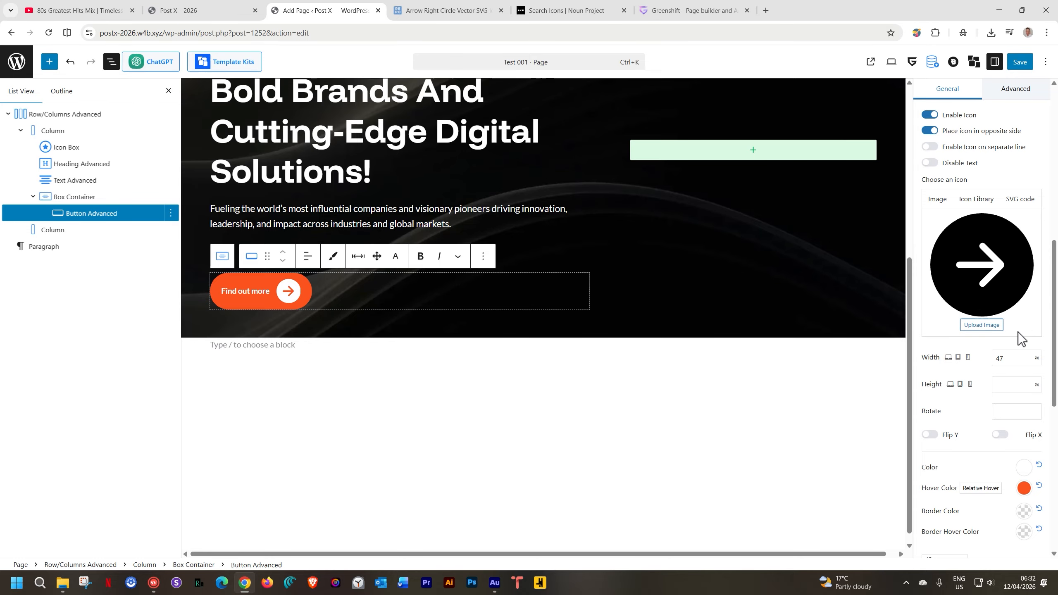
scroll(1018, 371, down, 3)
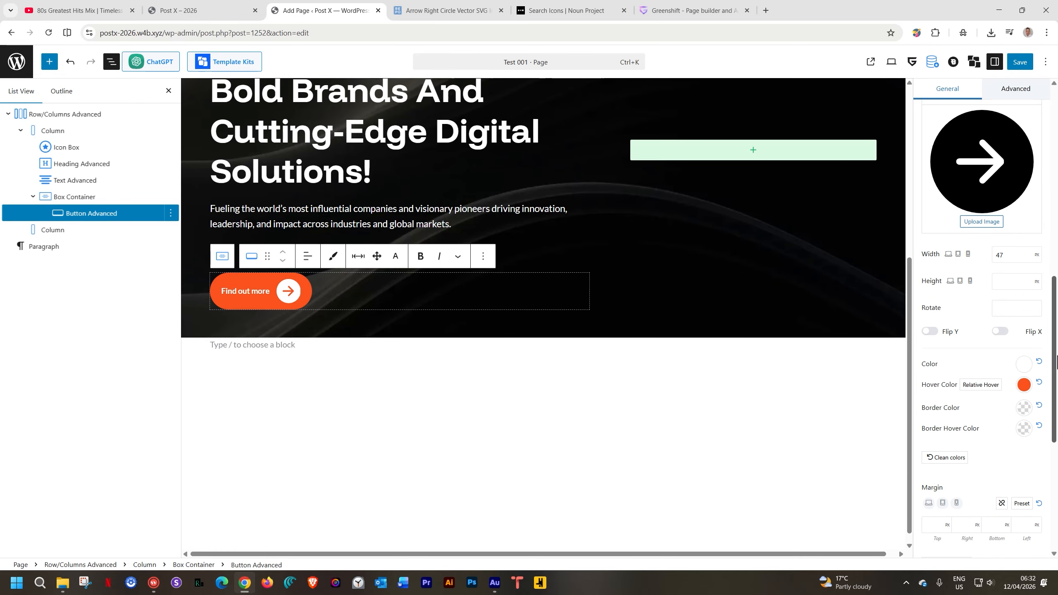
Set the icon color to white from the theme palette and reset the icon's hover color
click(1024, 364)
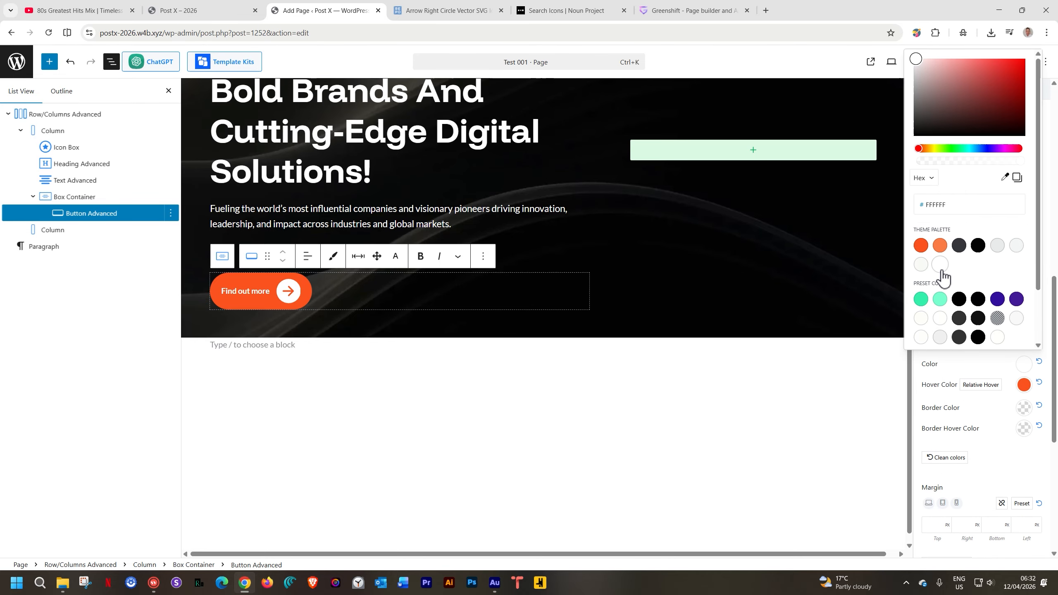
click(941, 300)
click(1019, 299)
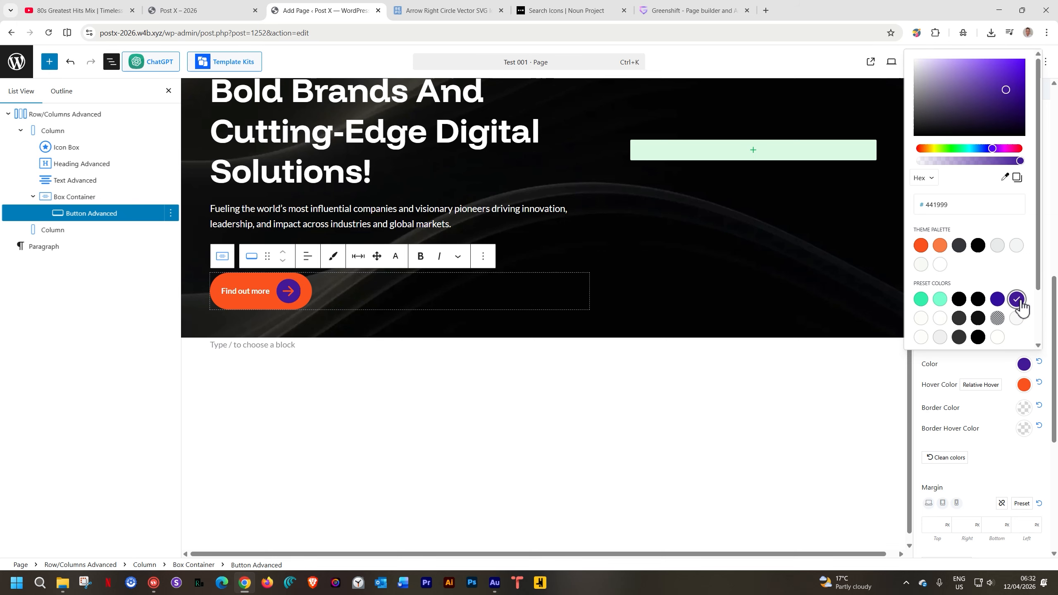
click(940, 264)
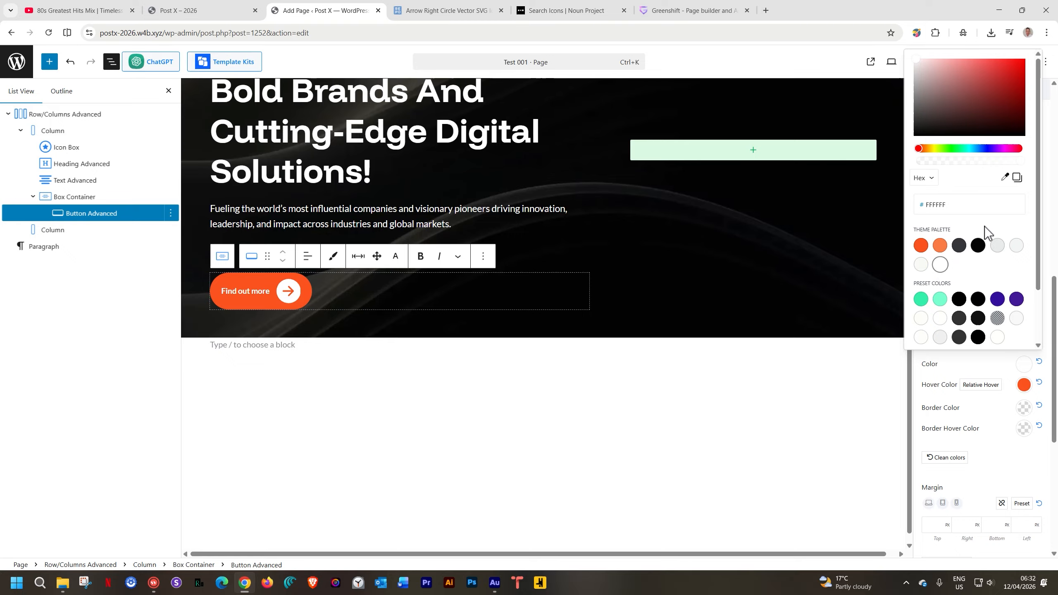
click(978, 373)
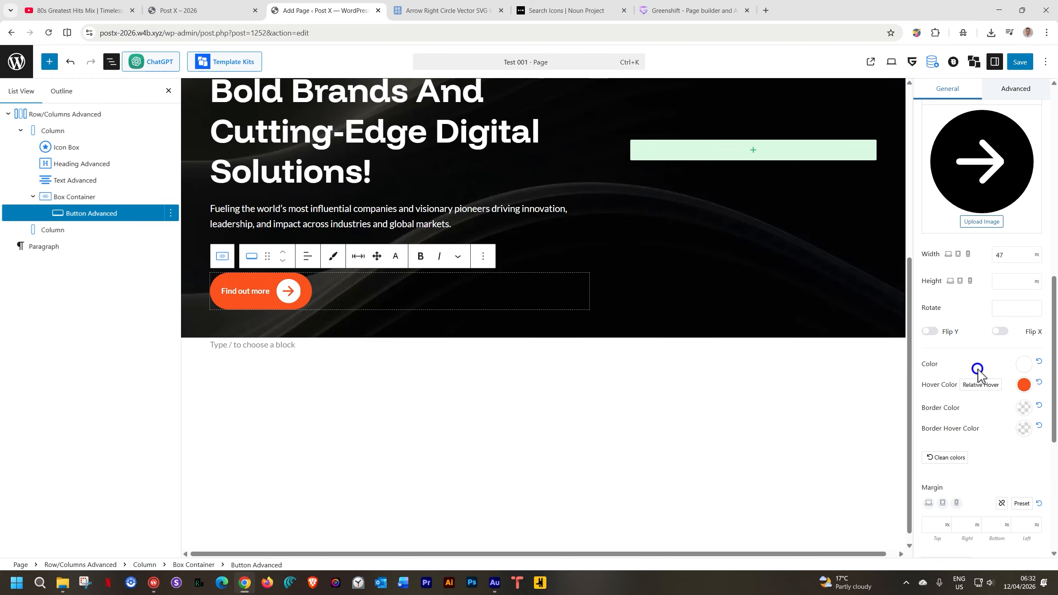
click(1039, 383)
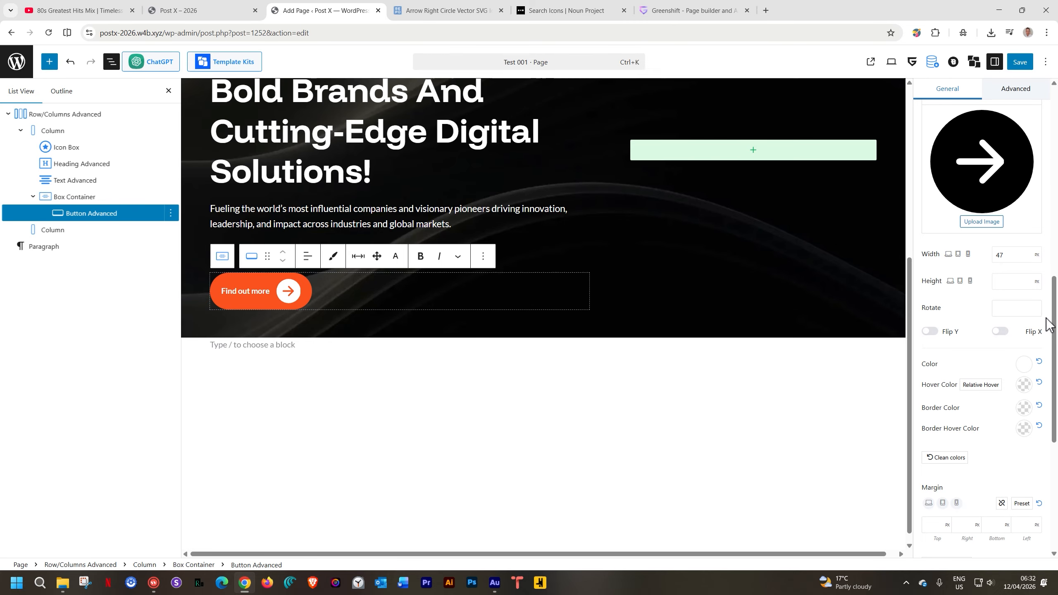
Set the button's padding to 8 px top, right and bottom, and 30 px left
scroll(1015, 321, down, 3)
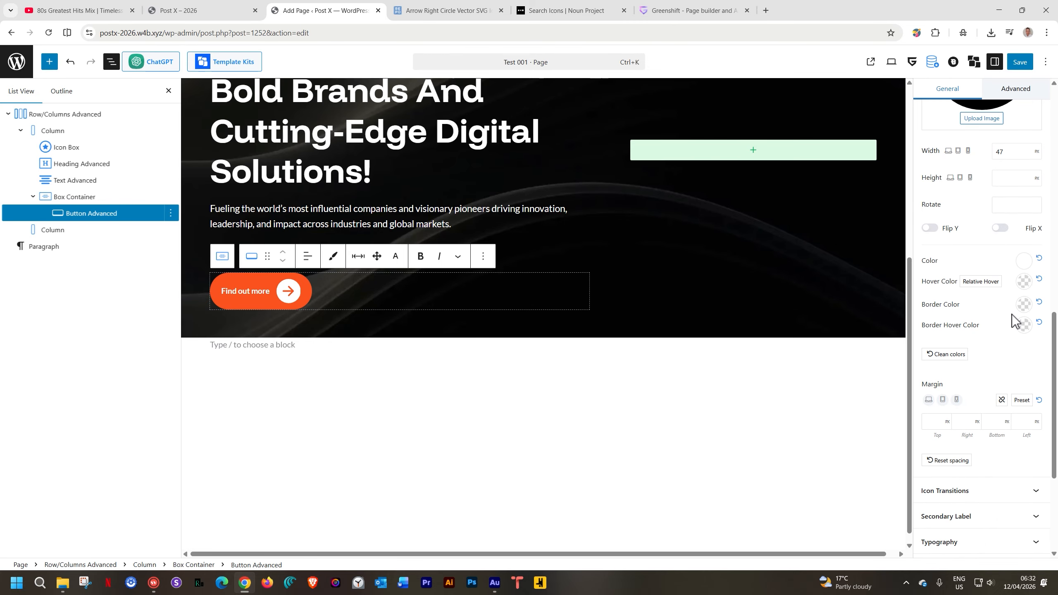
scroll(1012, 314, down, 5)
scroll(1012, 314, up, 7)
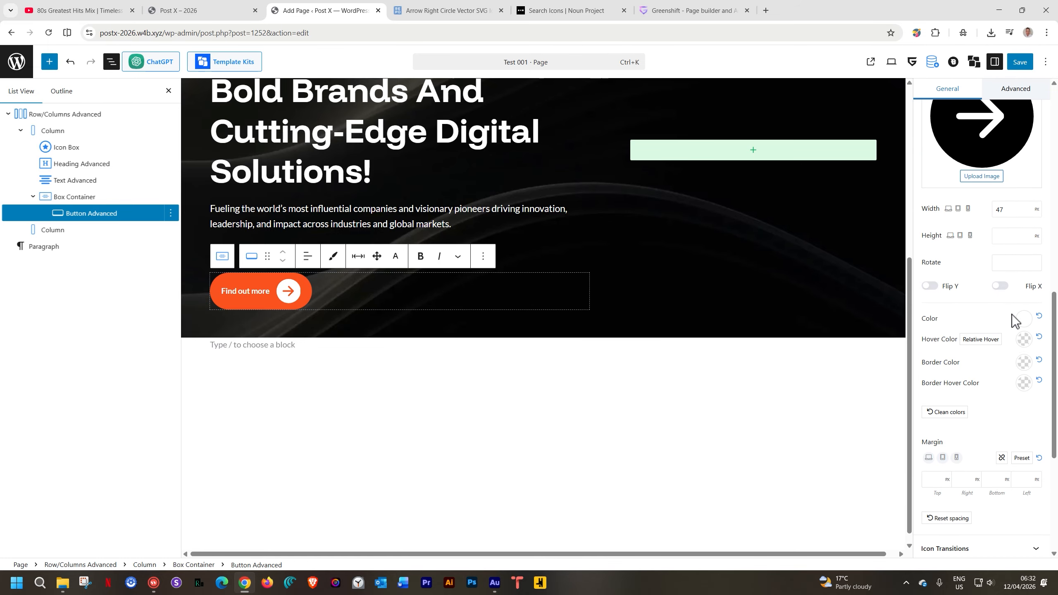
scroll(1012, 314, down, 6)
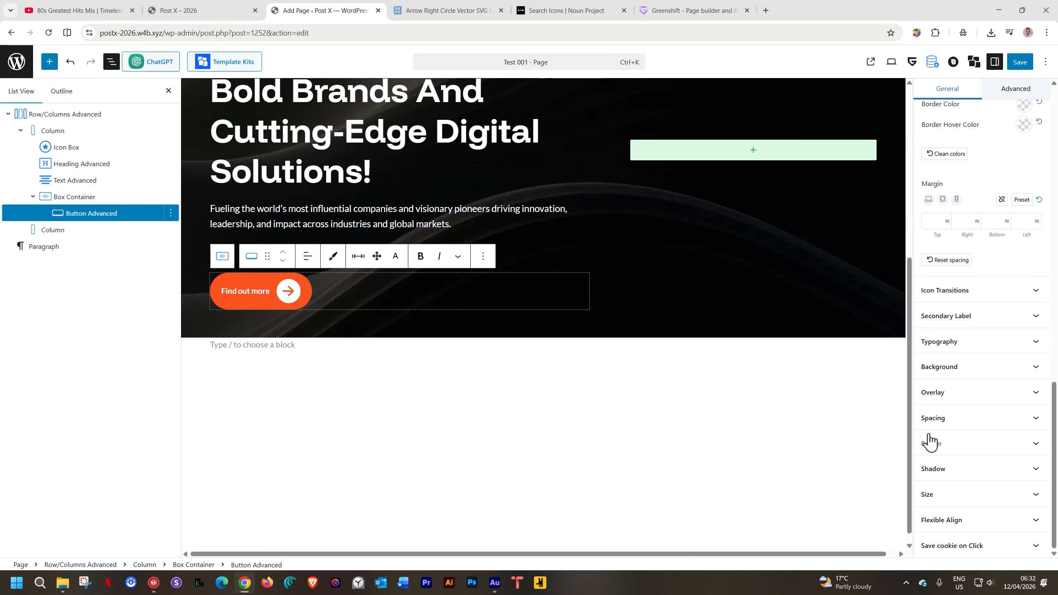
click(931, 419)
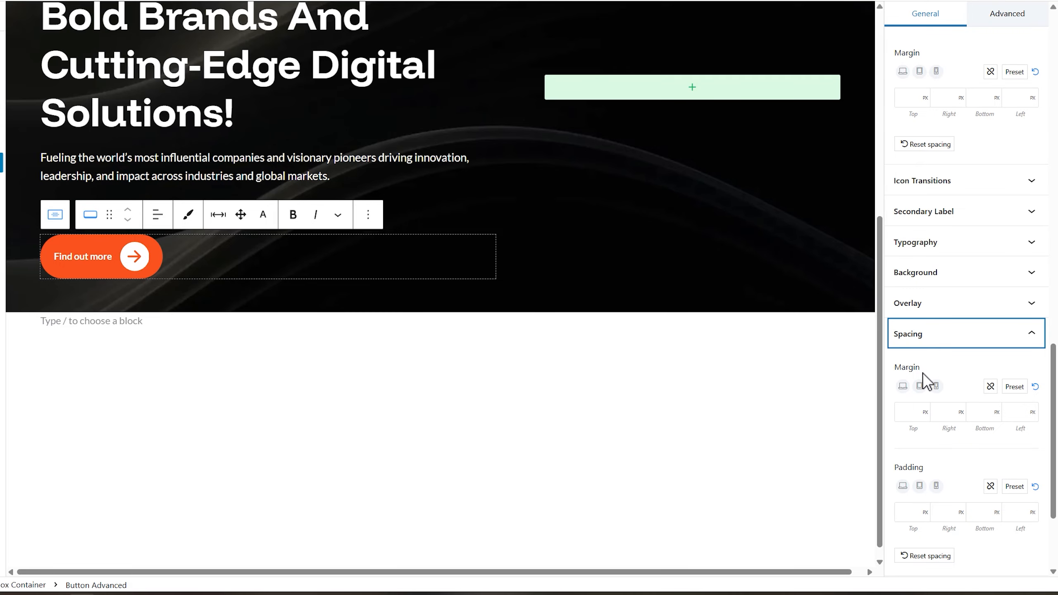
scroll(924, 374, down, 2)
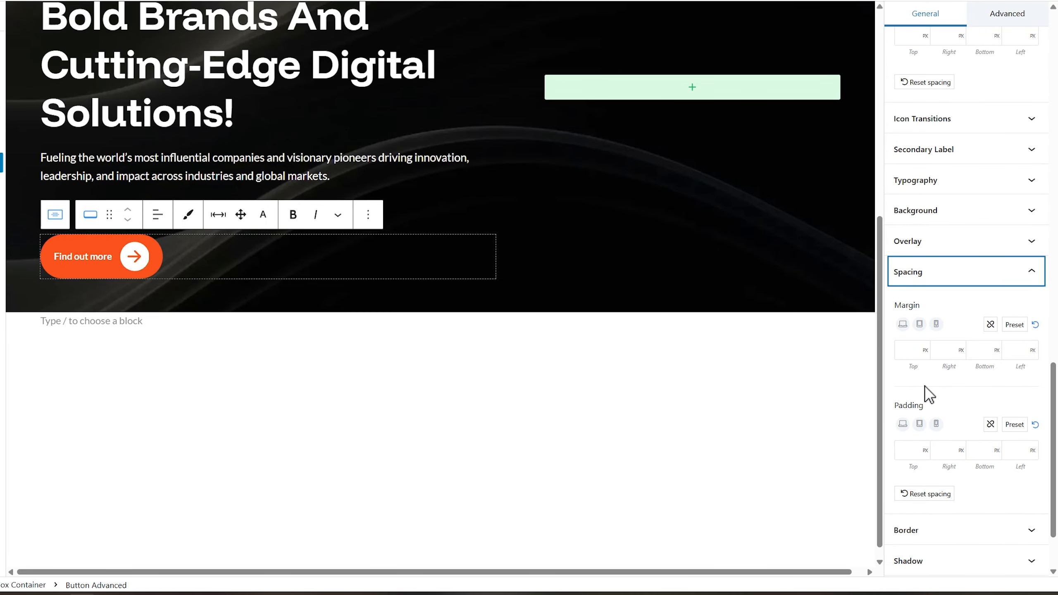
click(905, 451)
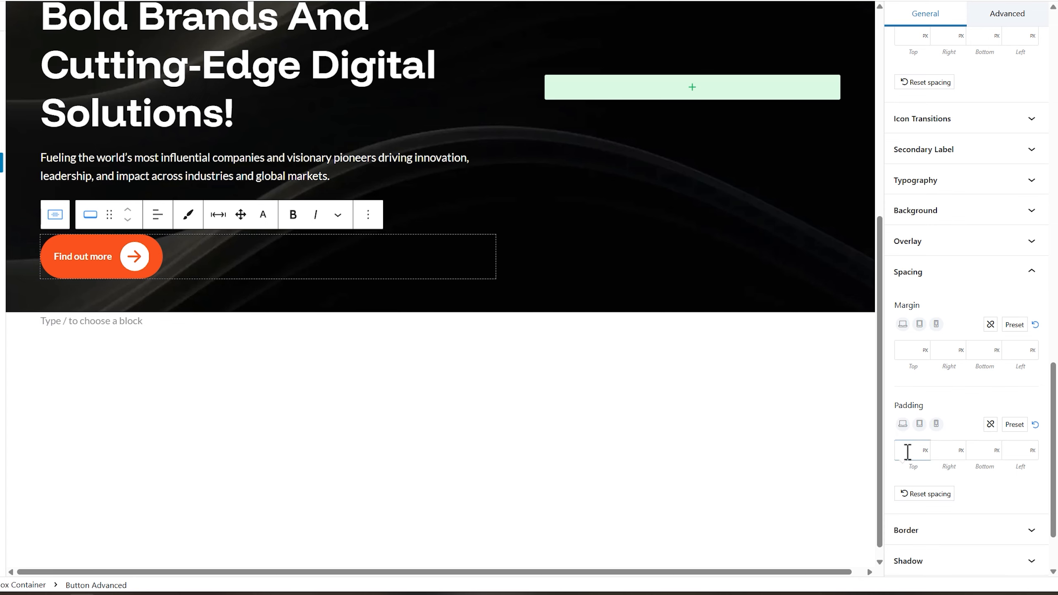
text(8)
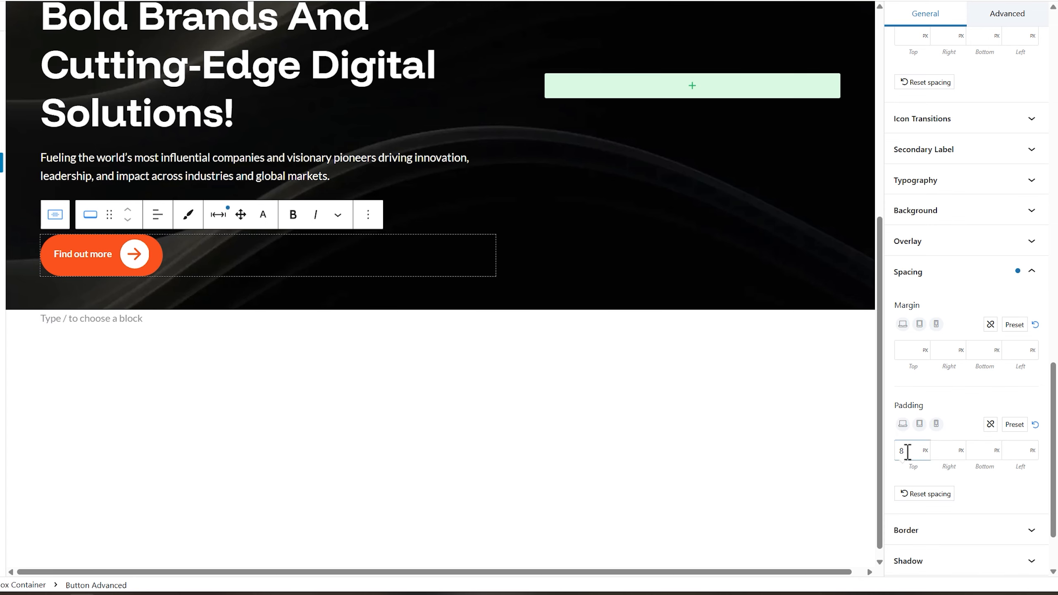
key(Tab)
text(8)
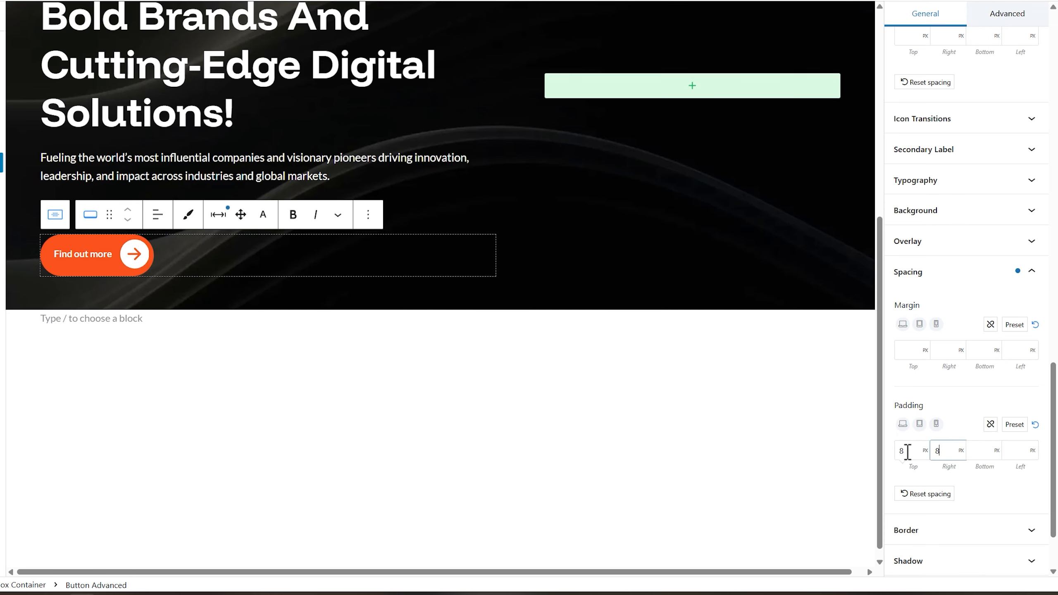
key(Tab)
text(8)
key(Tab)
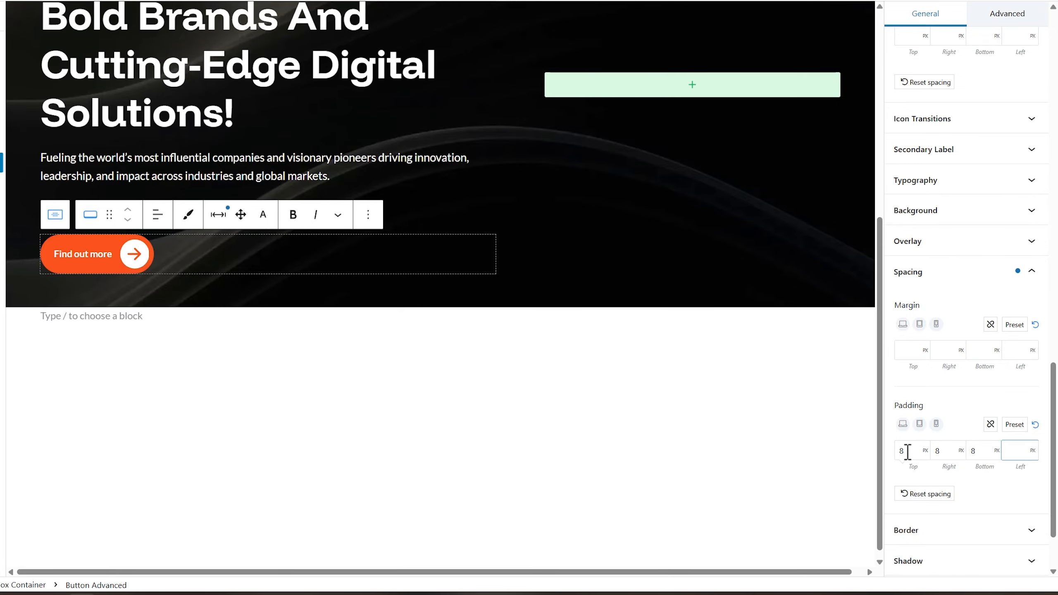
text(30)
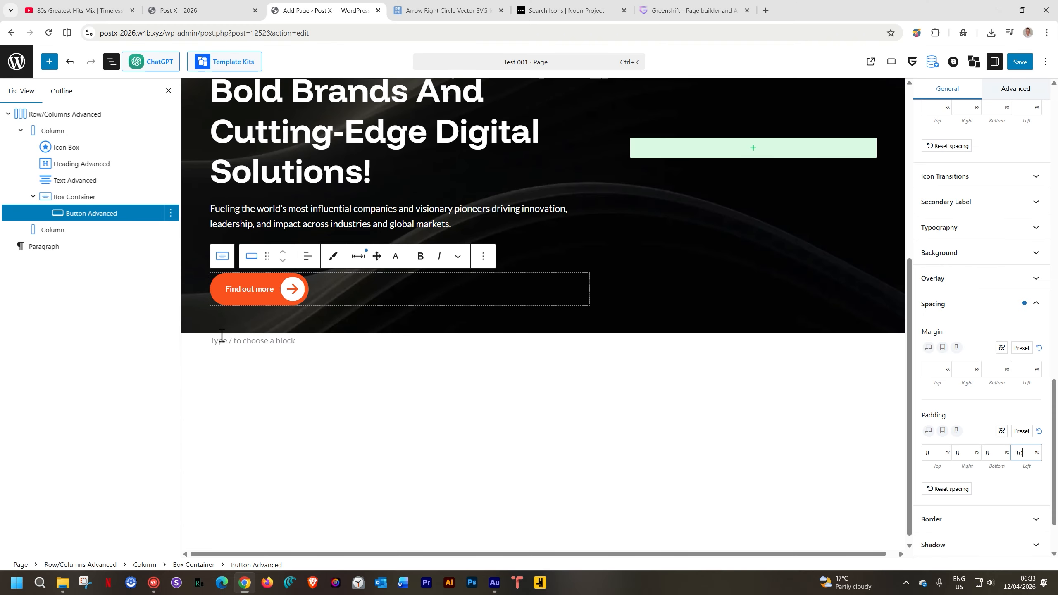
Download the circular arrow-with-bar icon from the Noun Project "arrow right" results as an SVG file
click(542, 10)
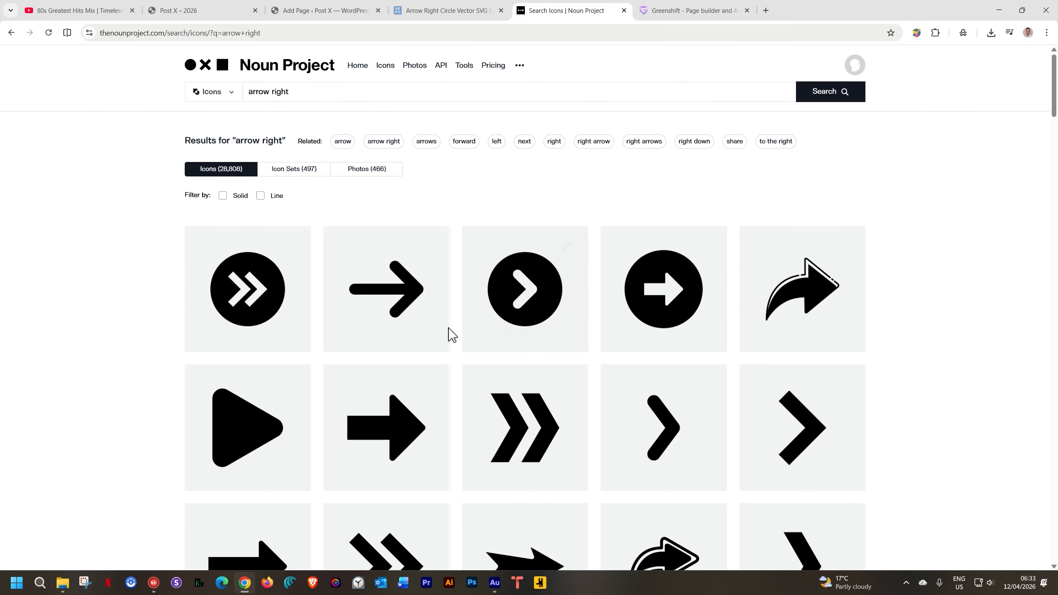
scroll(448, 328, down, 10)
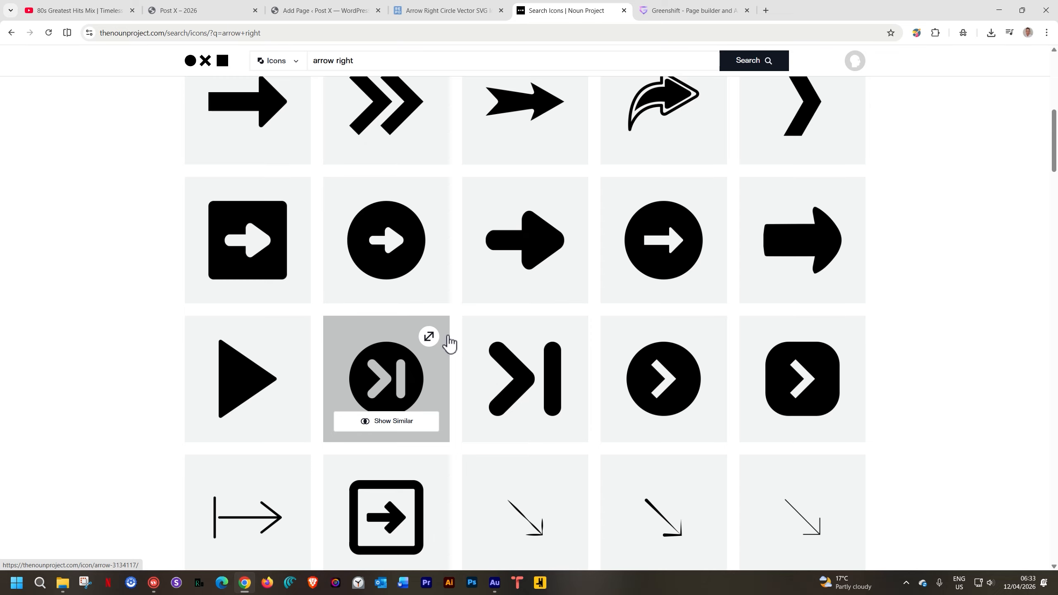
scroll(450, 342, down, 2)
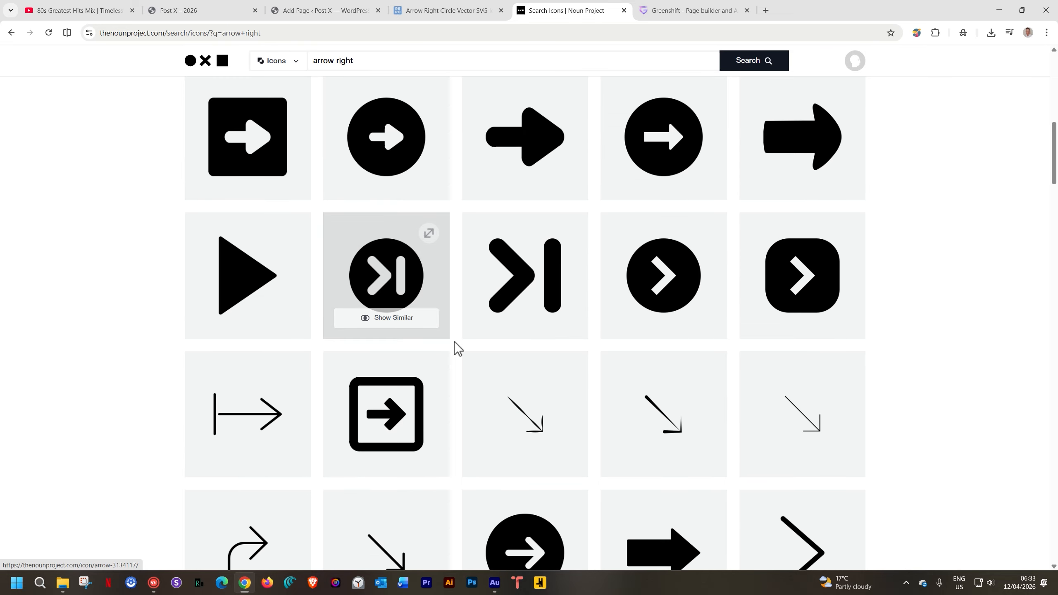
click(403, 269)
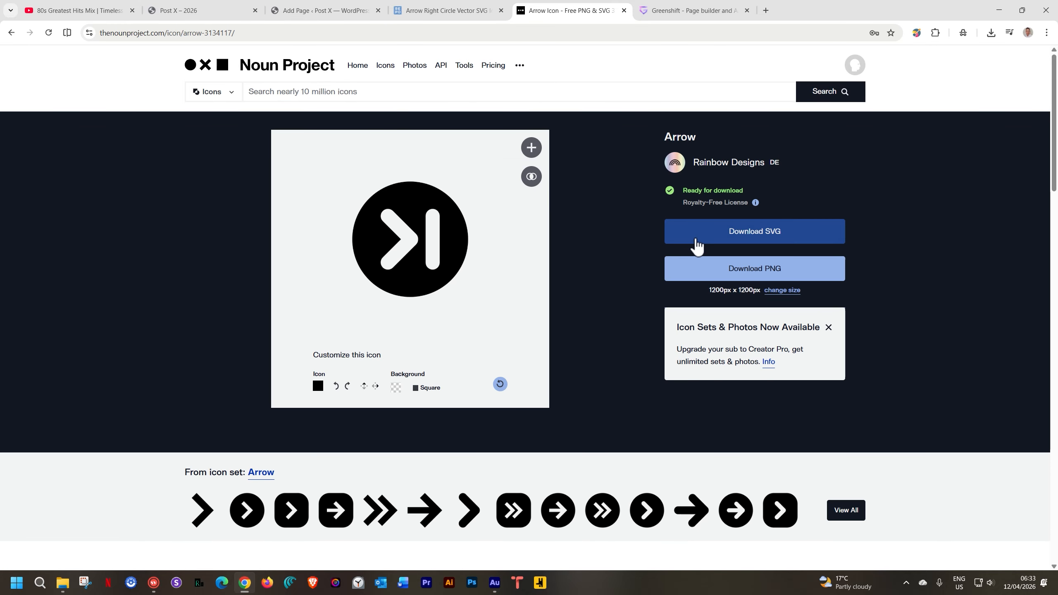
click(695, 241)
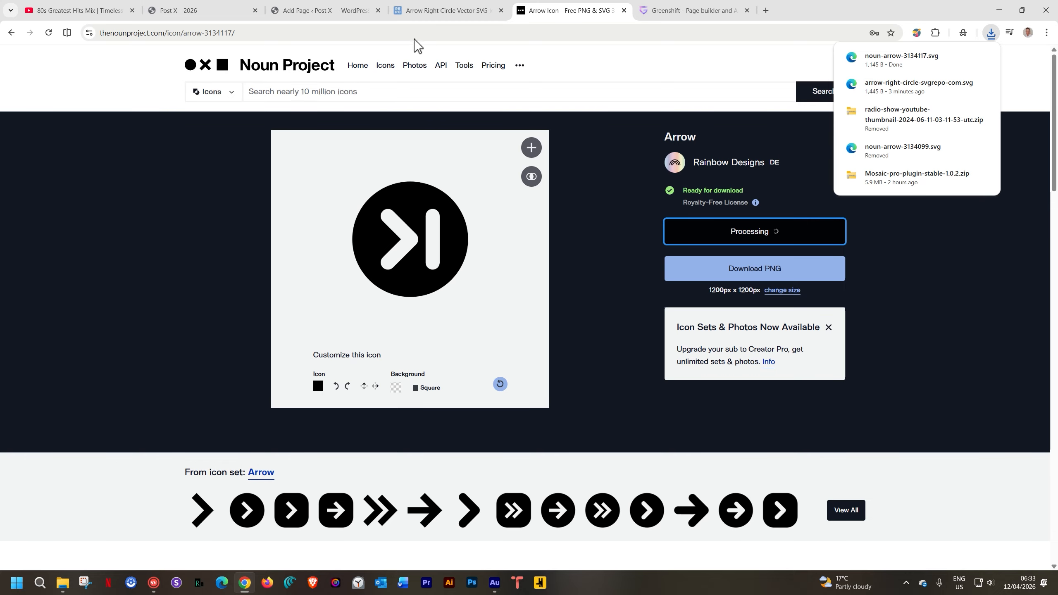
Replace the button icon with the uploaded noun-arrow-3134117.svg file and convert it to inline SVG code
click(329, 10)
scroll(996, 320, up, 10)
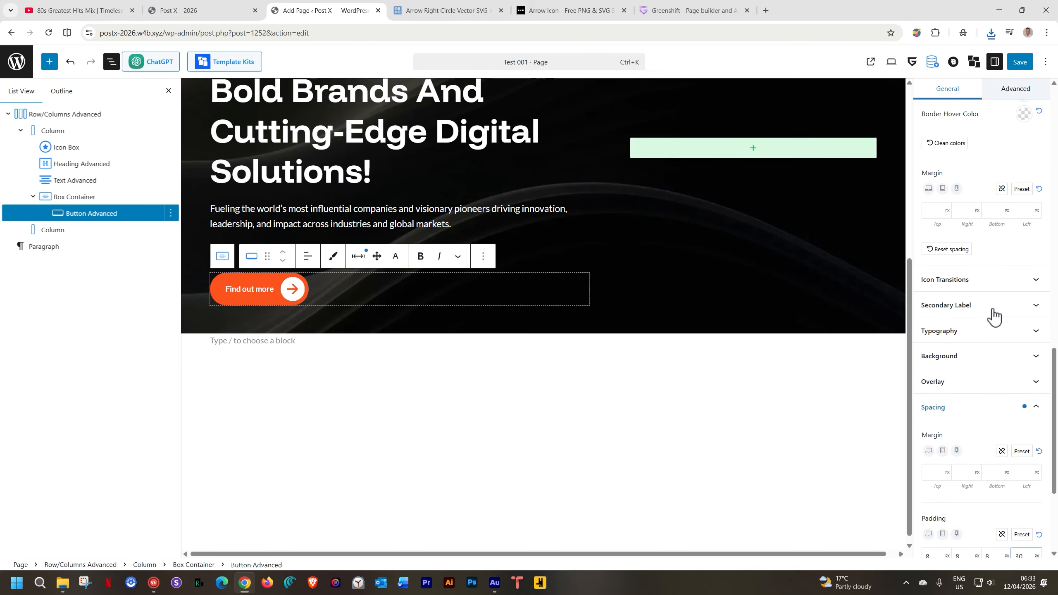
click(993, 269)
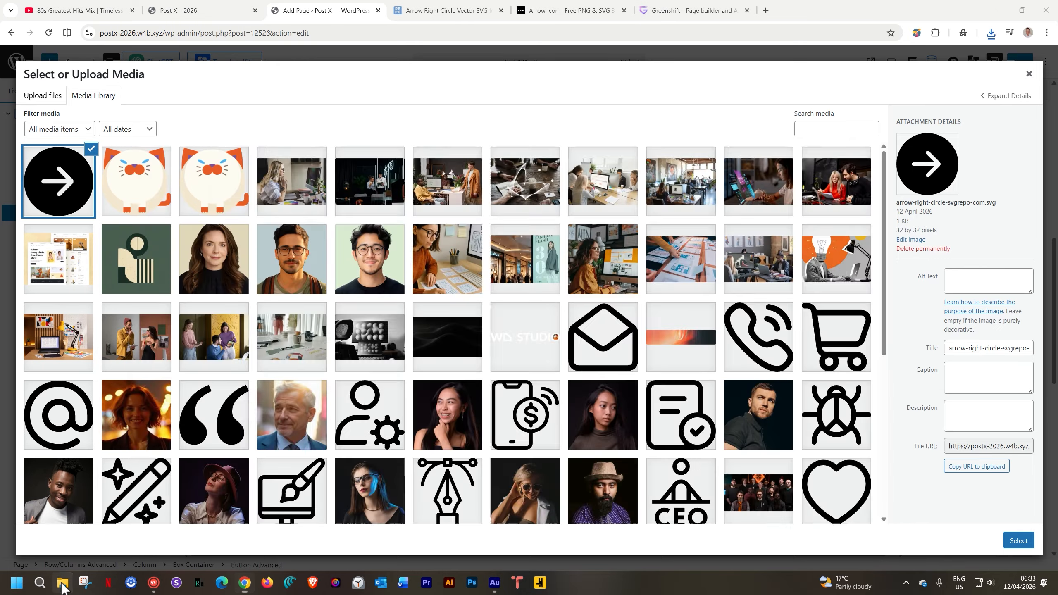
click(63, 582)
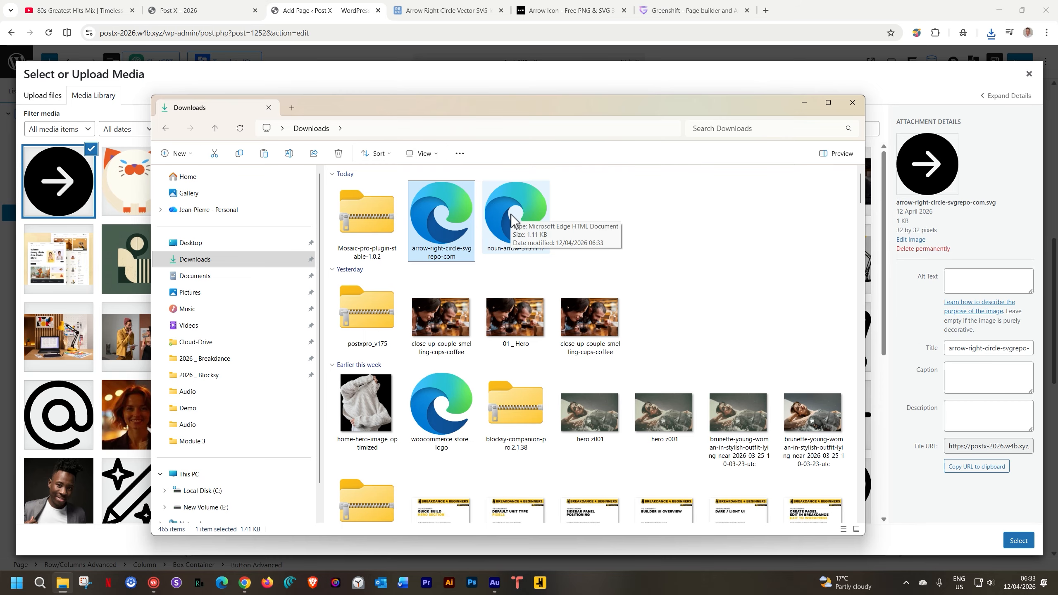
drag(513, 221, 111, 217)
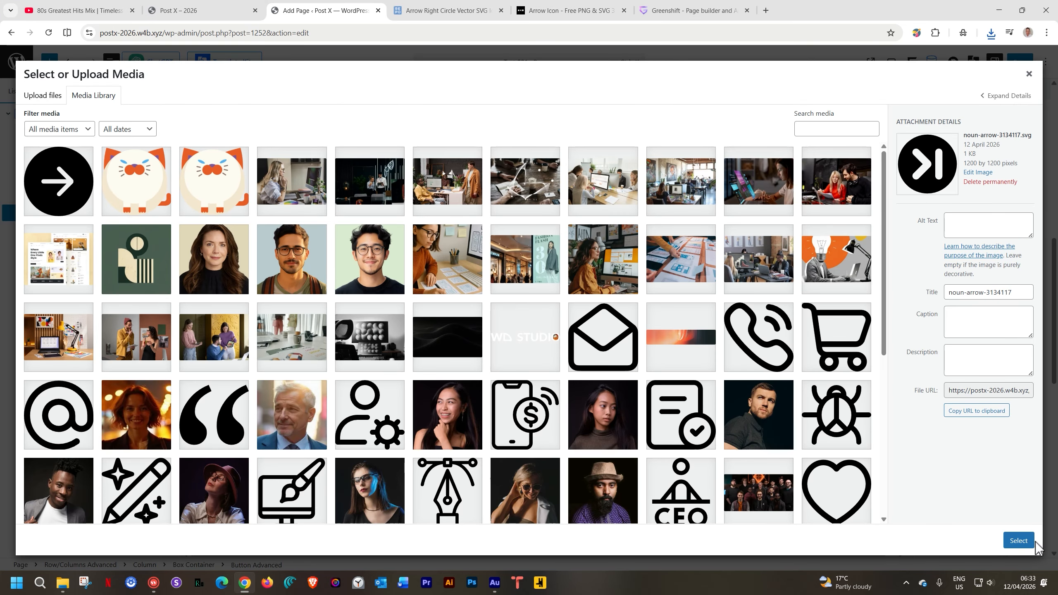
click(1022, 541)
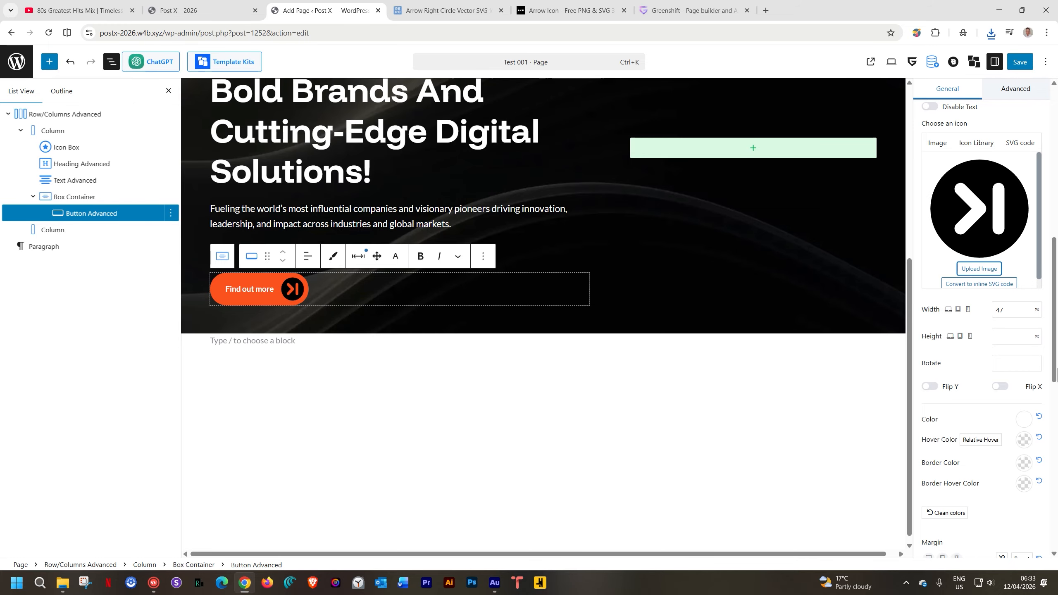
click(1001, 285)
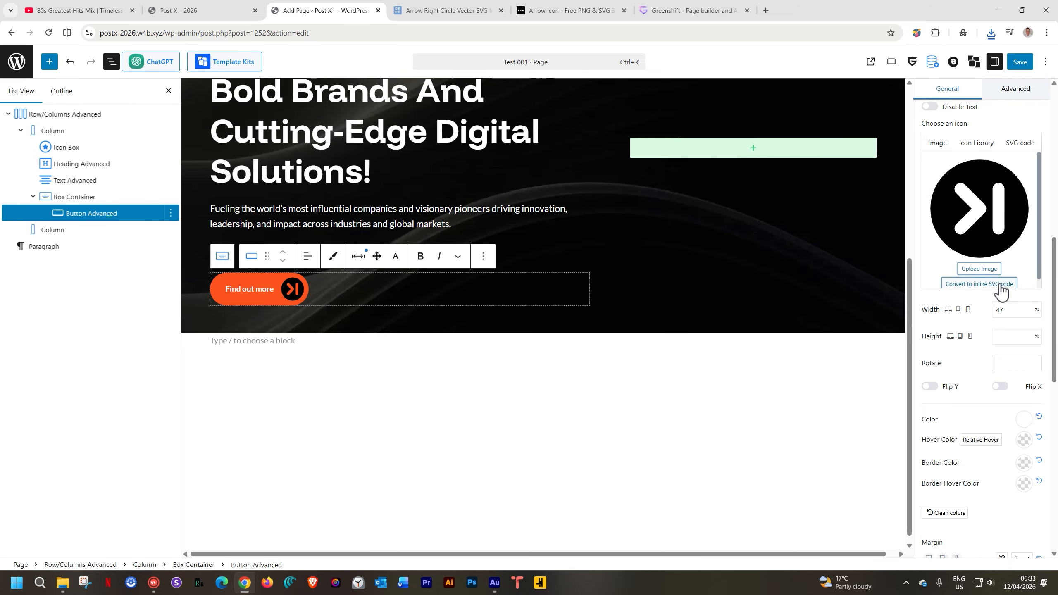